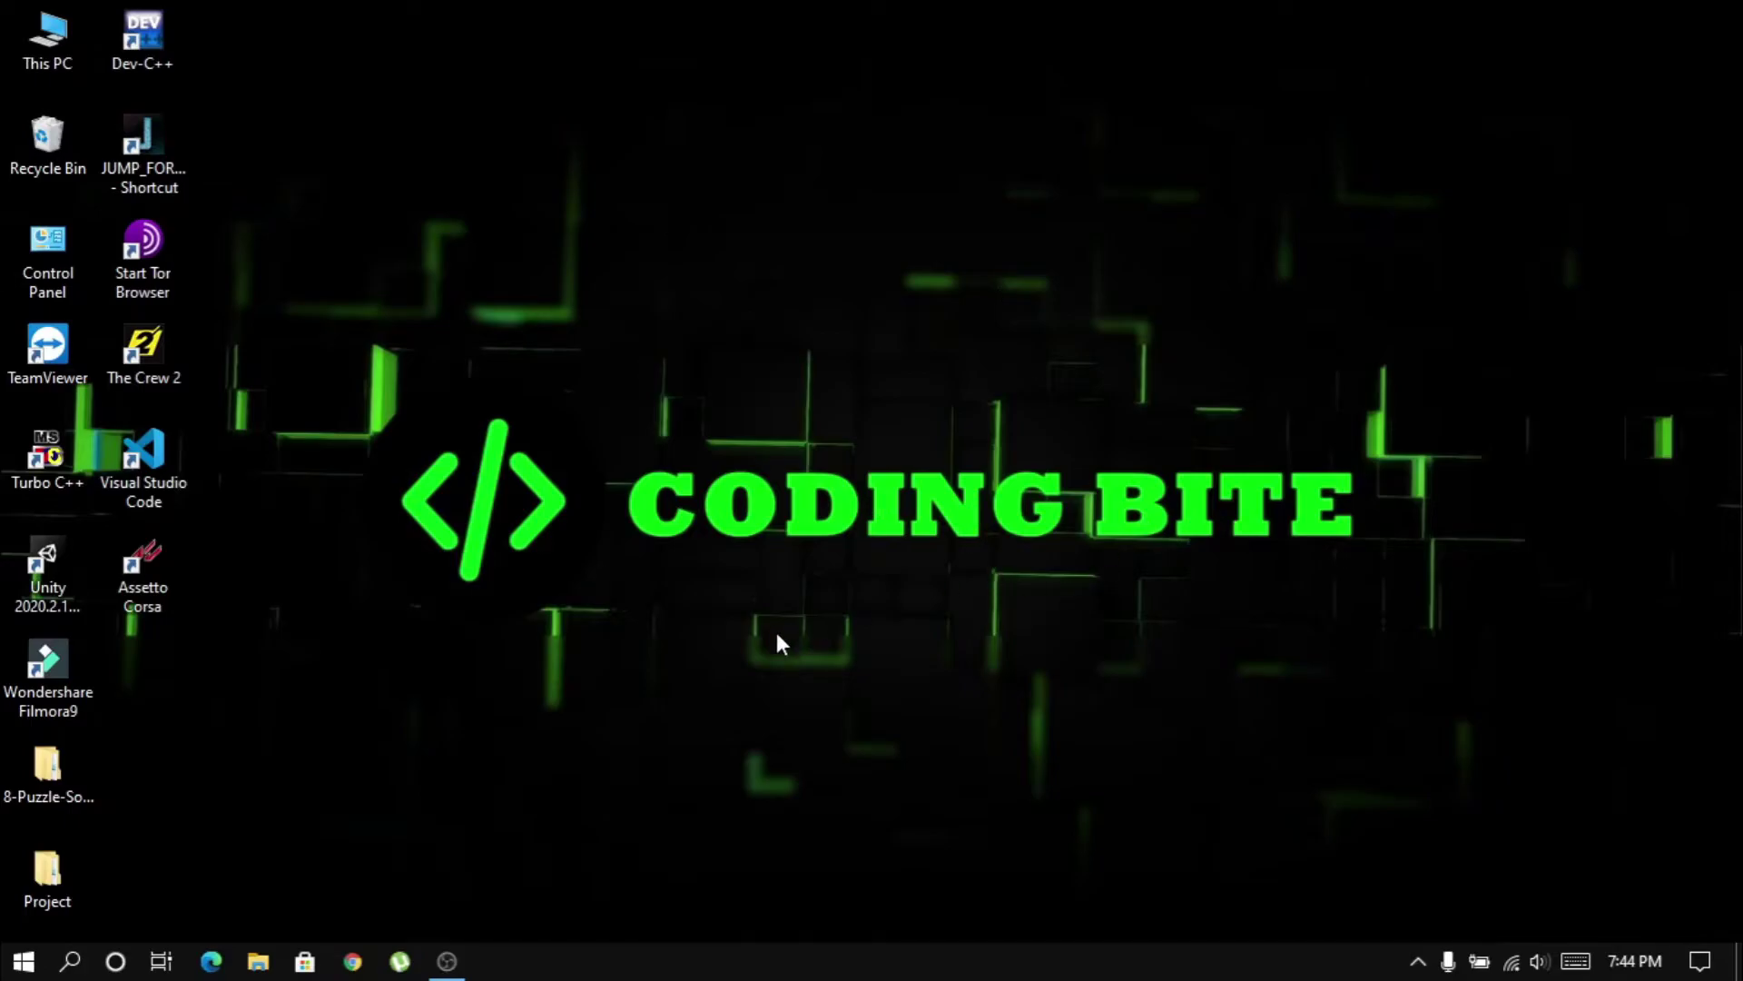
In Chrome, search the web for "ventoy multiboot" and open the downloads page of the official Ventoy website.
click(359, 961)
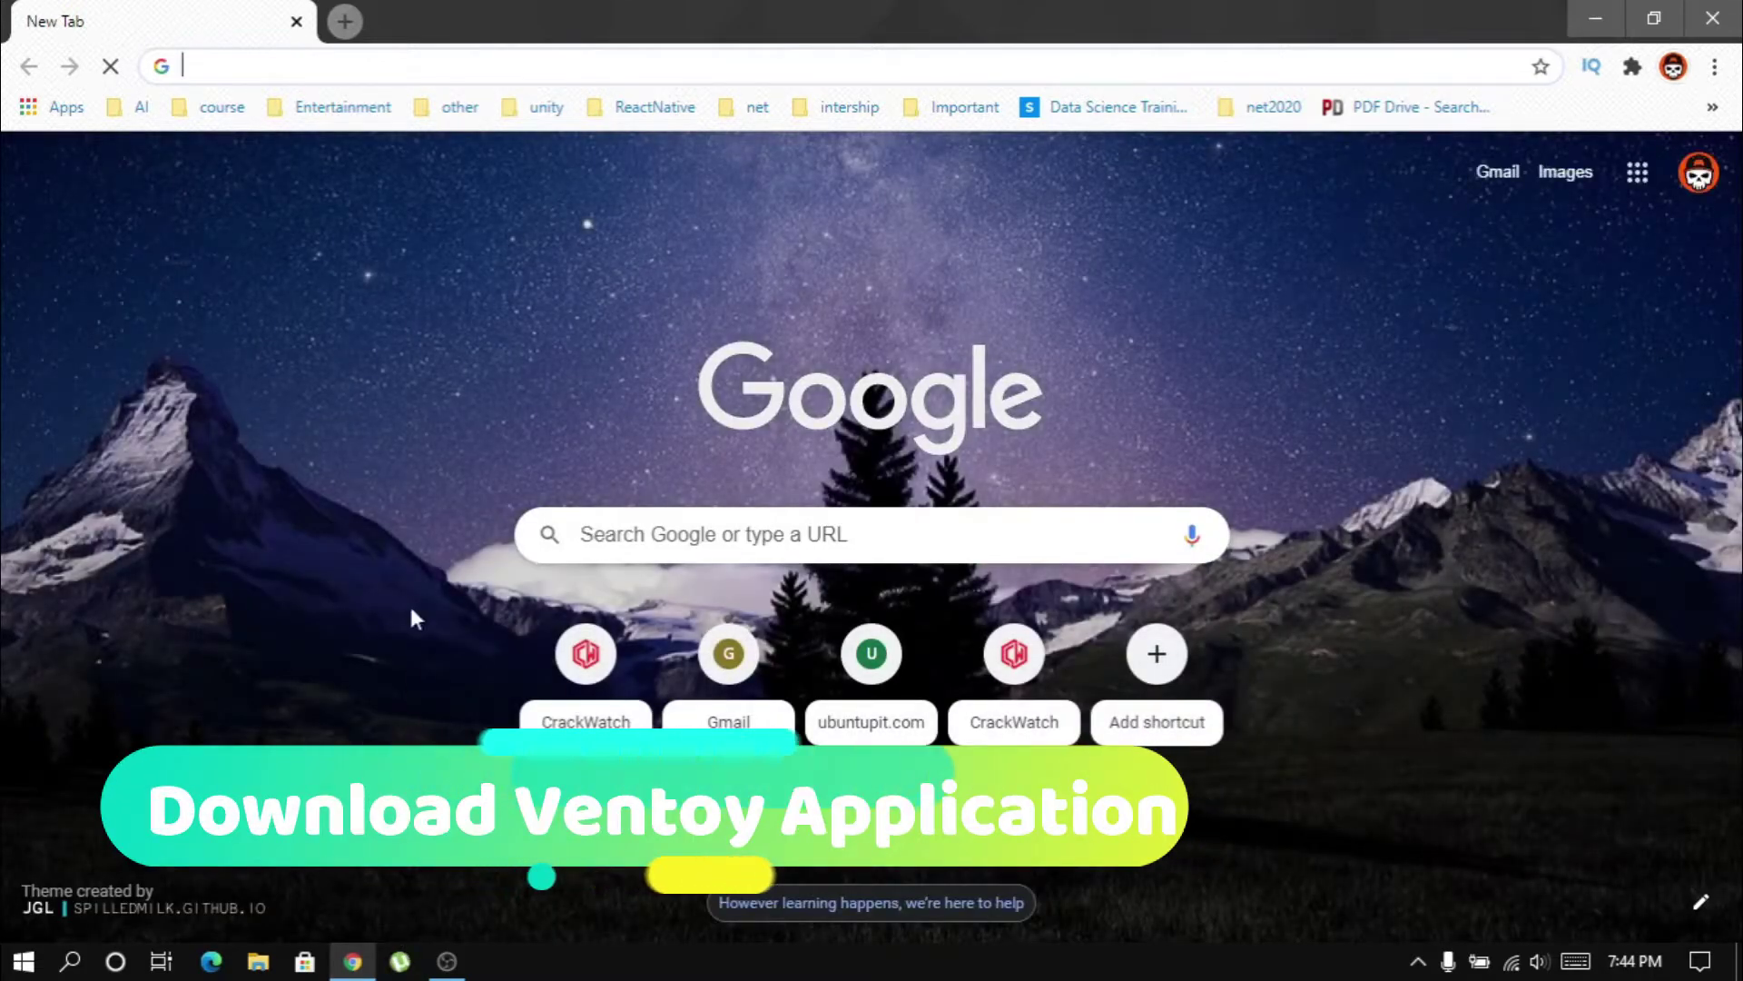
click(303, 67)
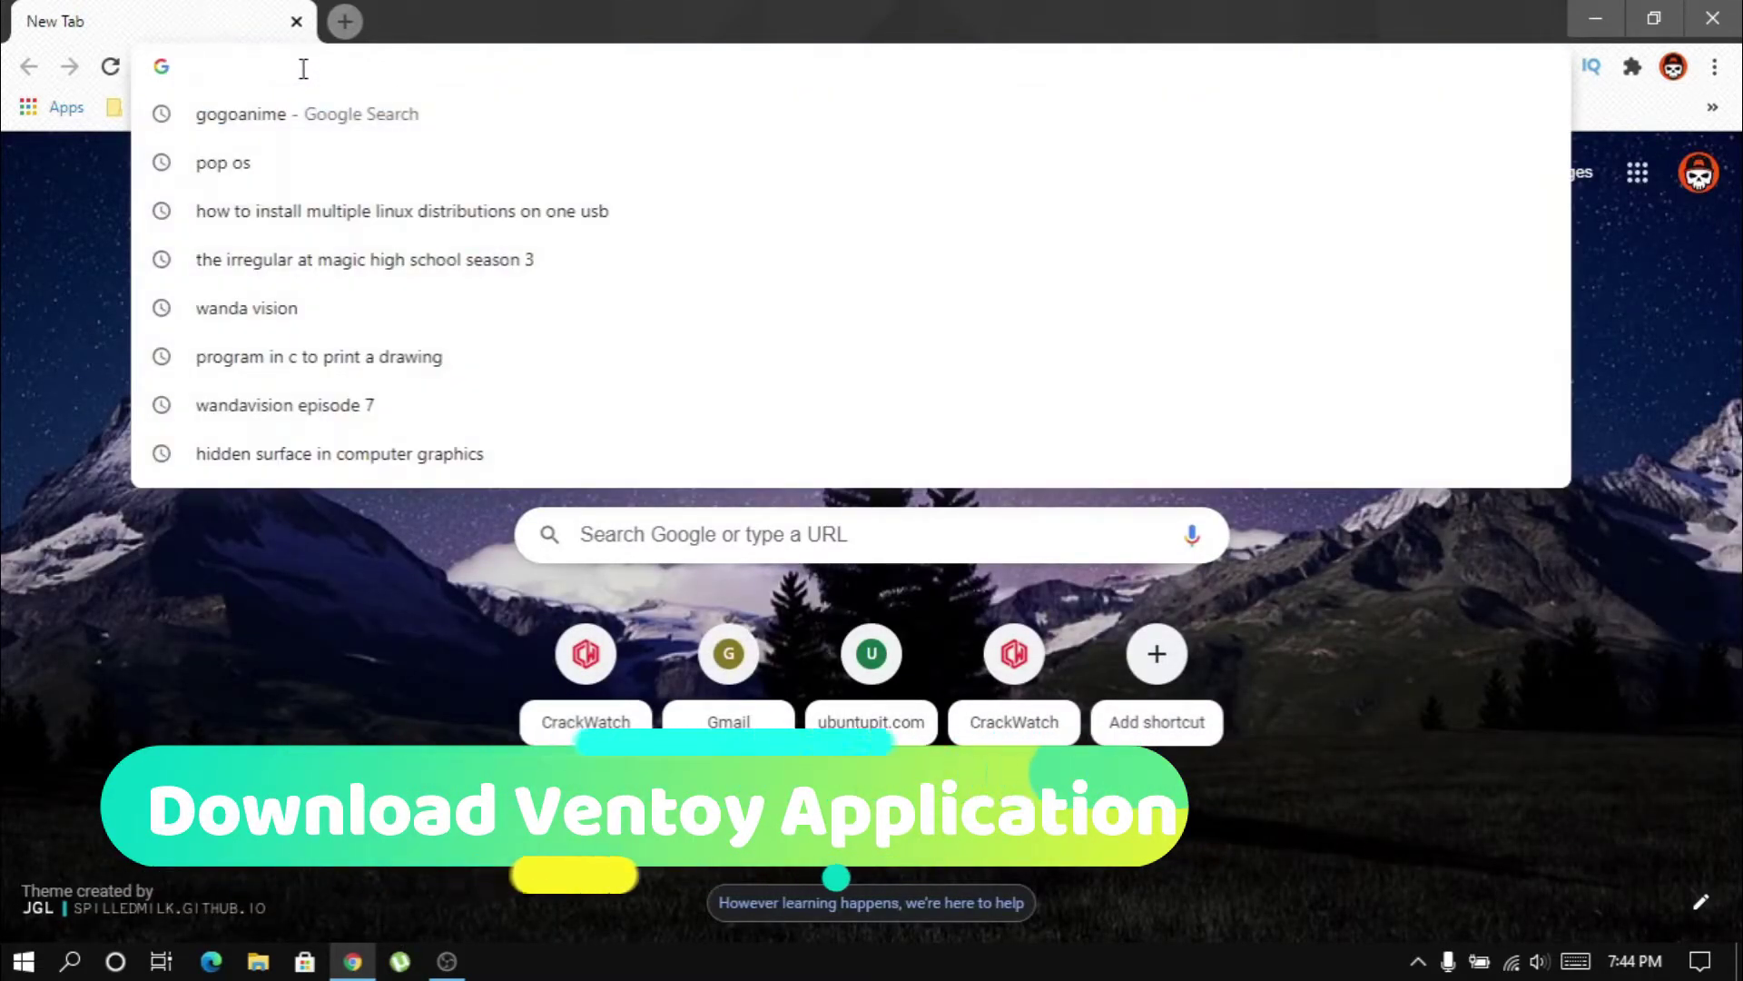
text(Ventoy)
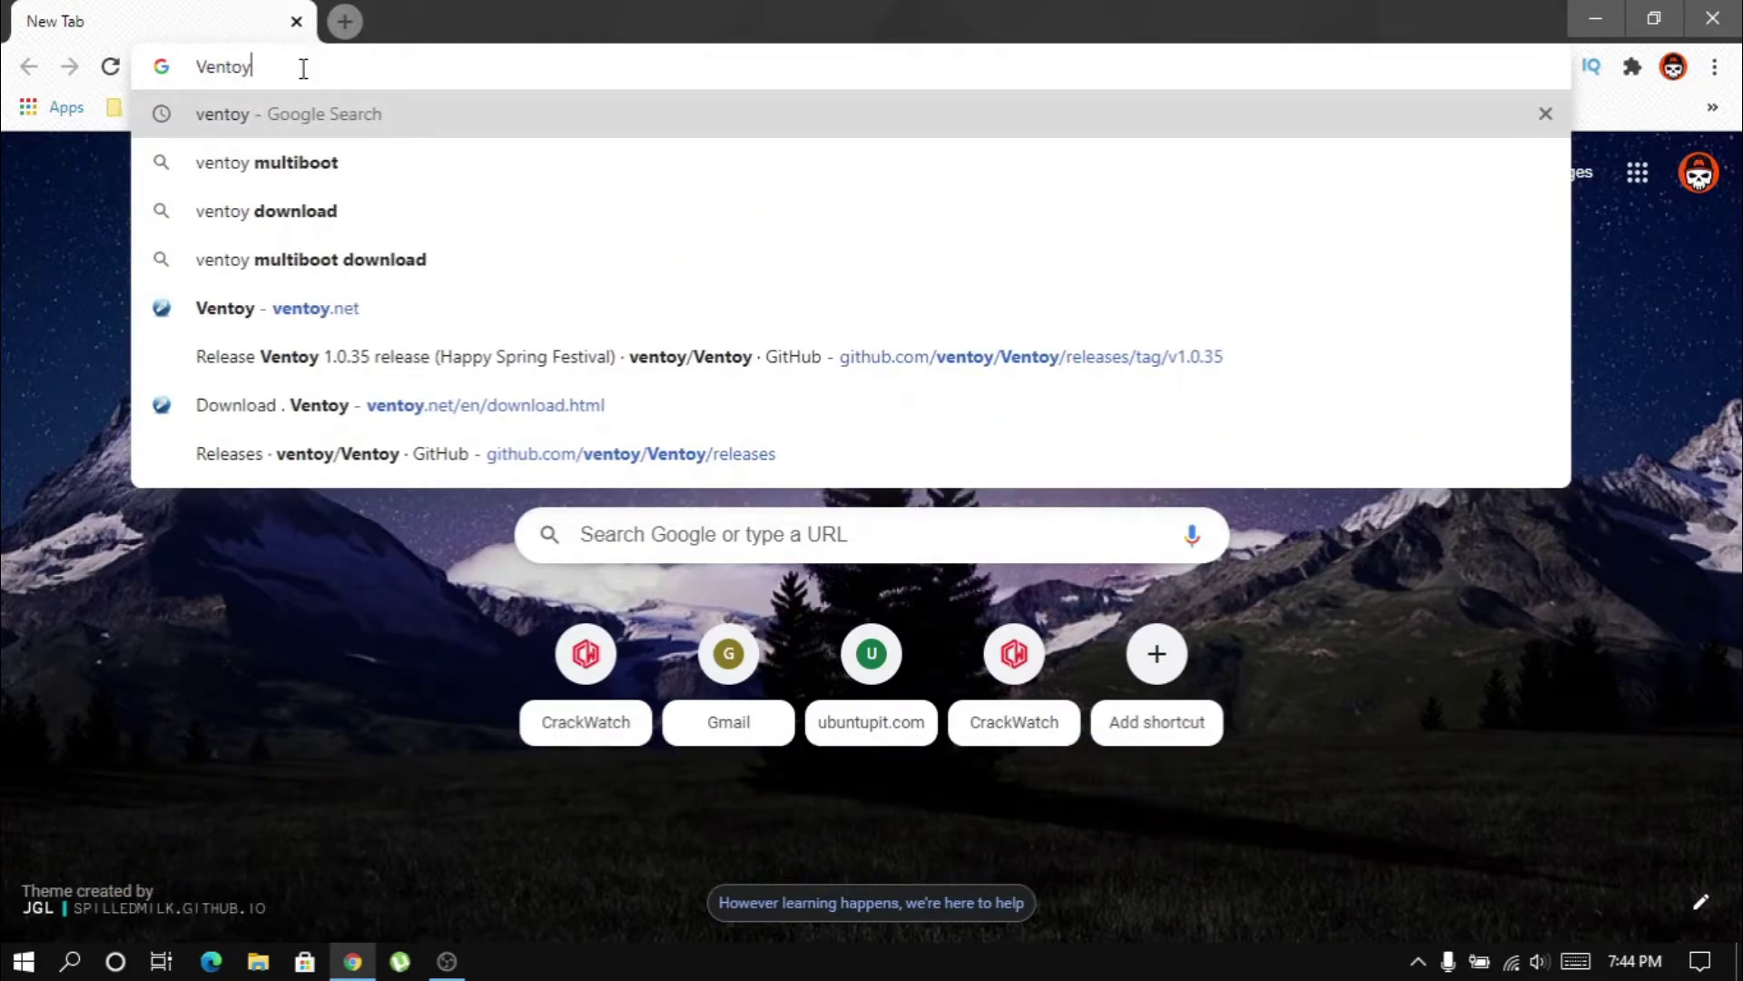
key(Down)
key(Return)
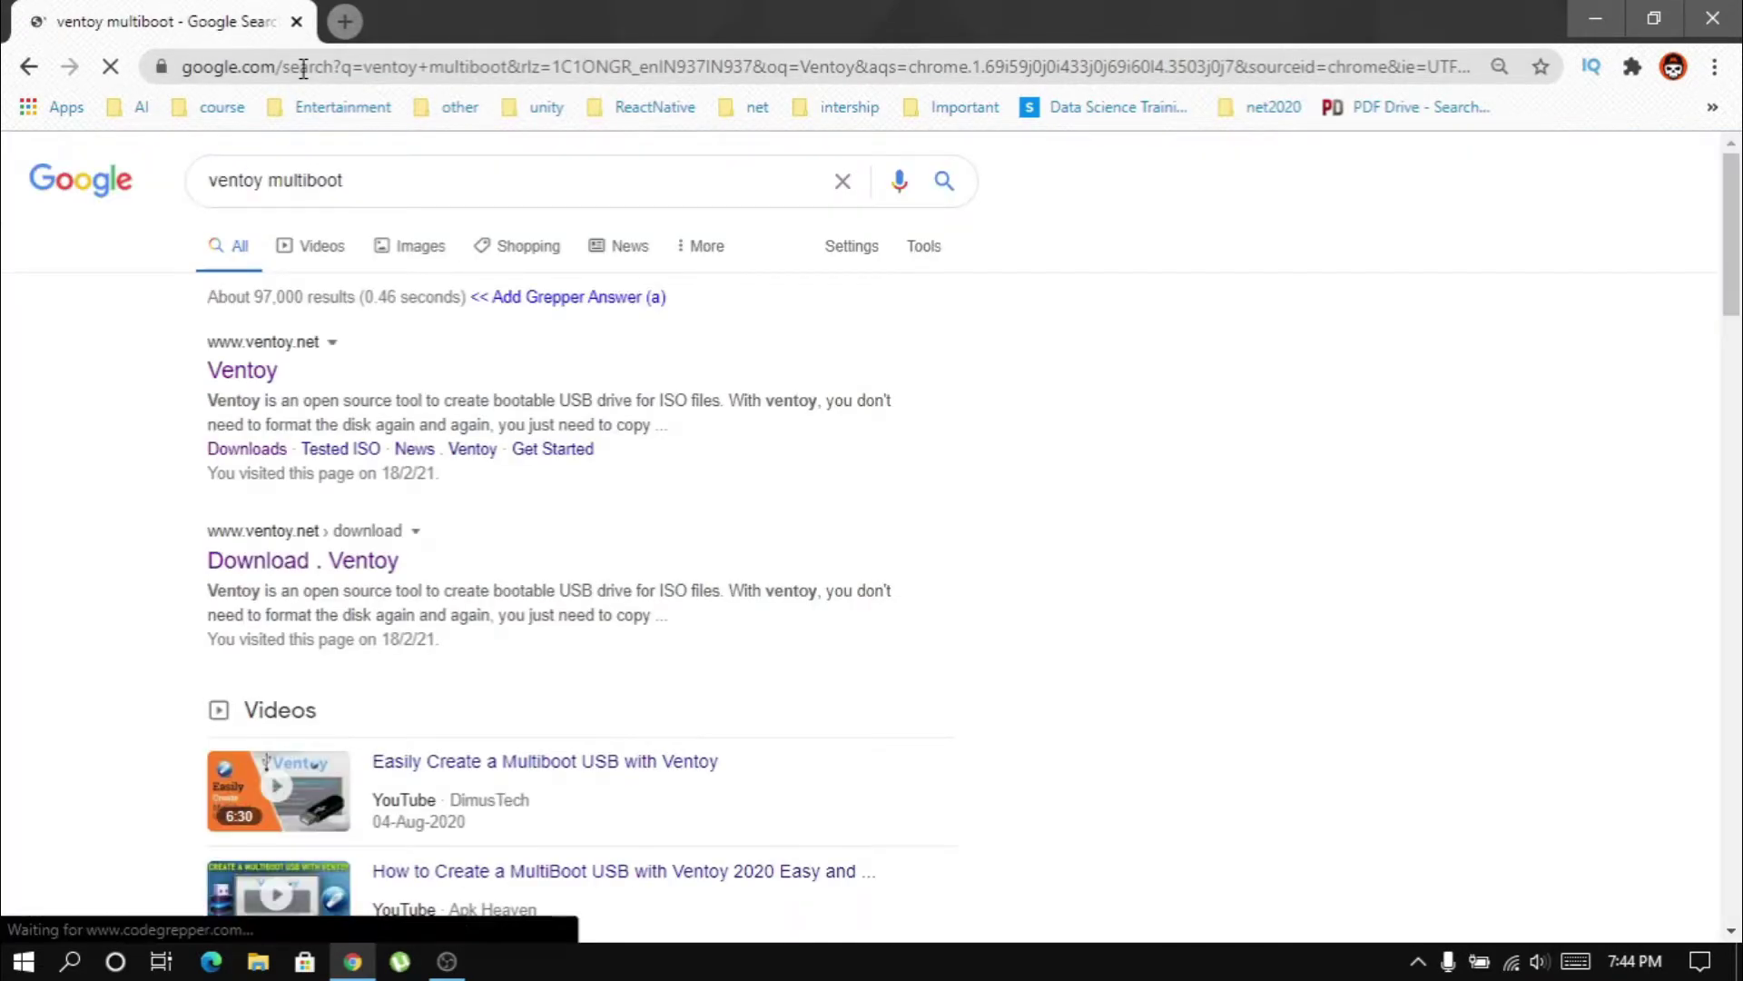
click(237, 370)
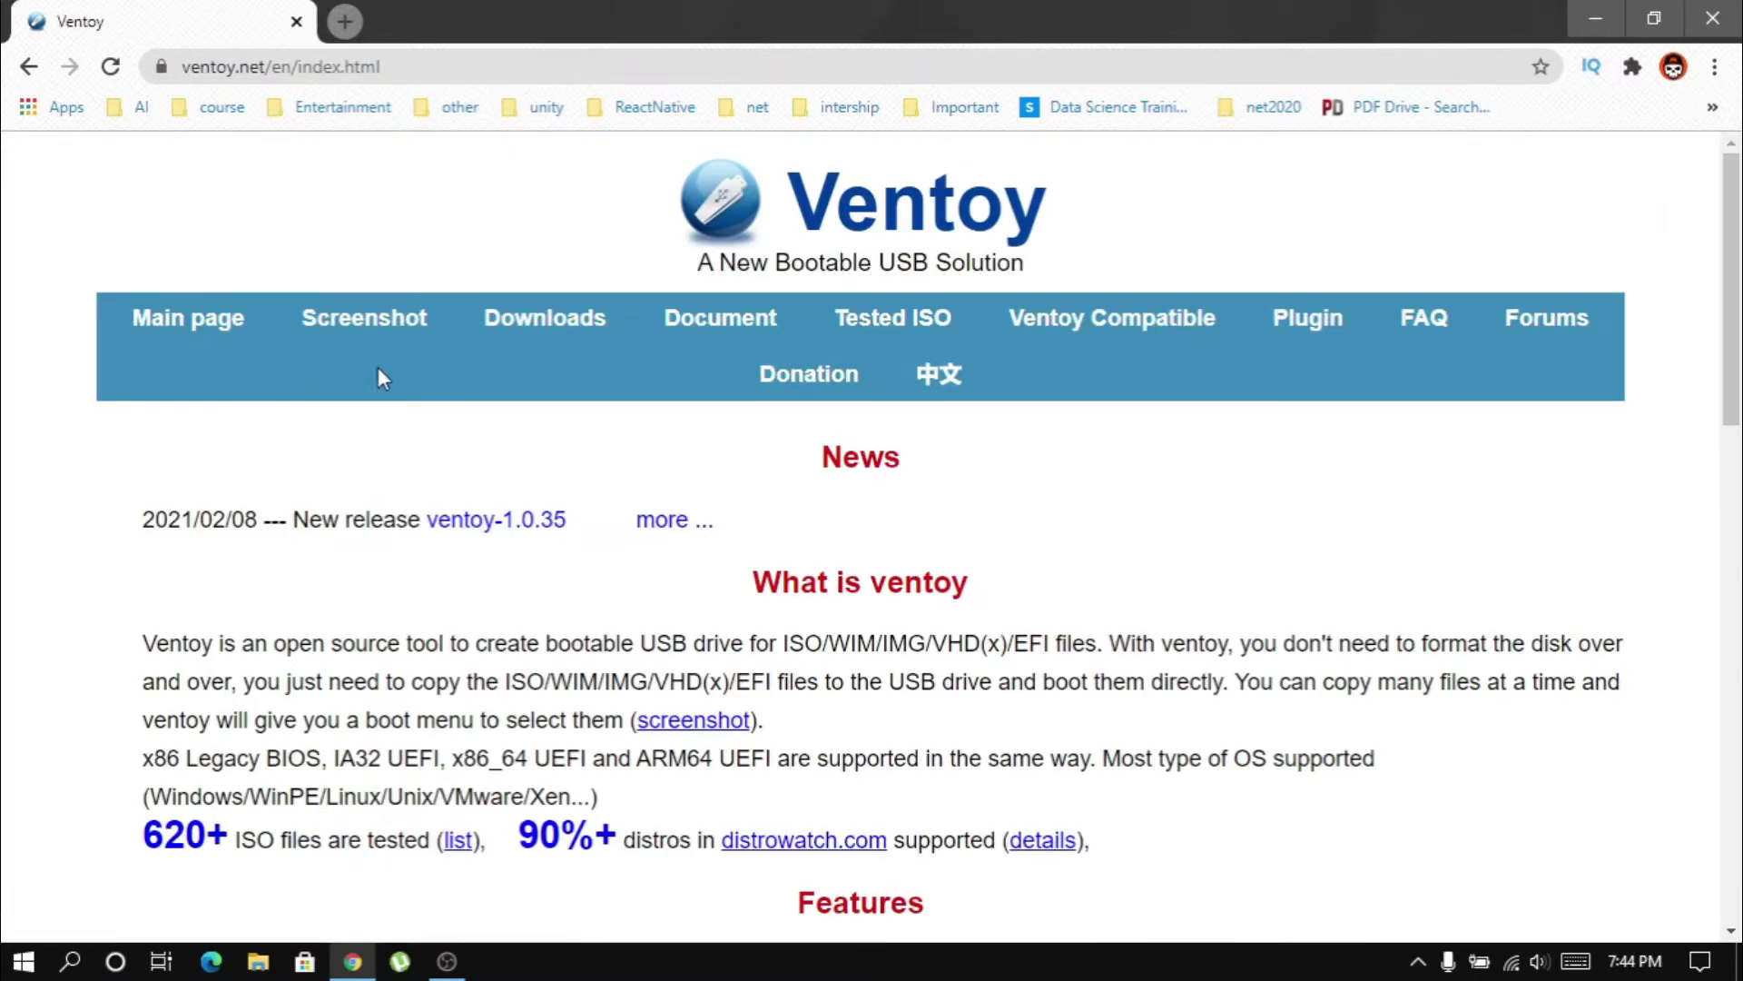
click(524, 341)
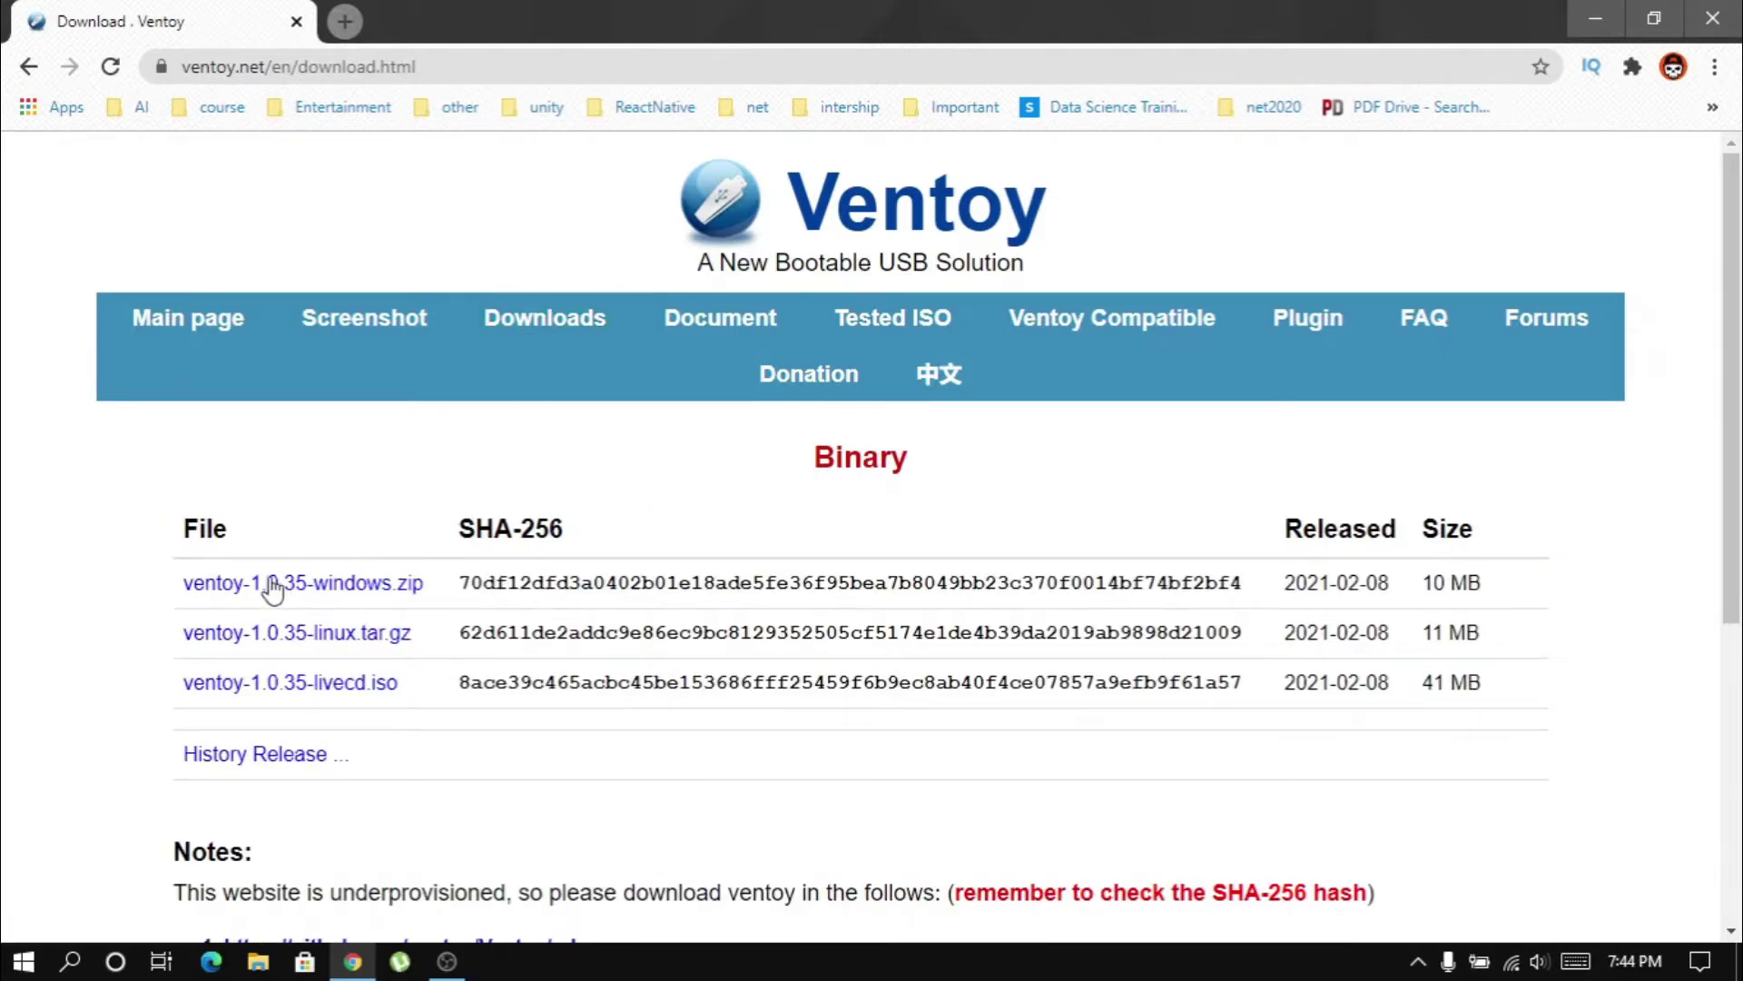
Download ventoy-1.0.35-windows.zip from the Ventoy 1.0.35 release page on GitHub, and minimize the browser.
click(277, 590)
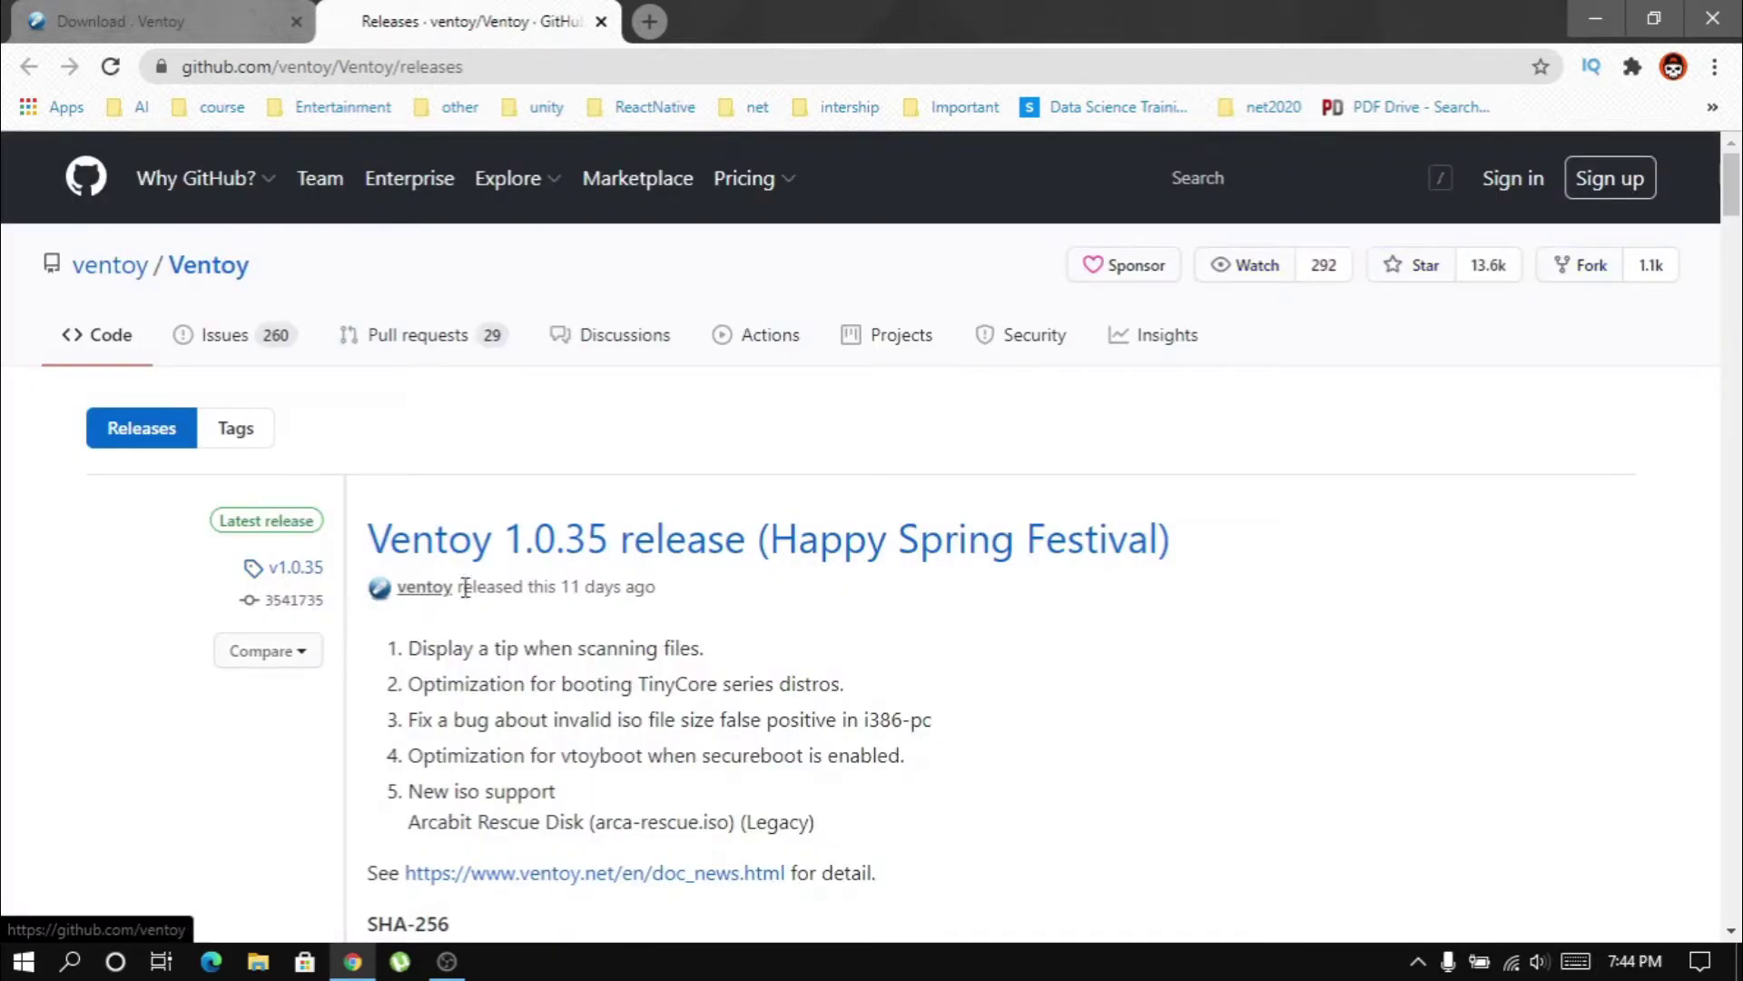
click(711, 564)
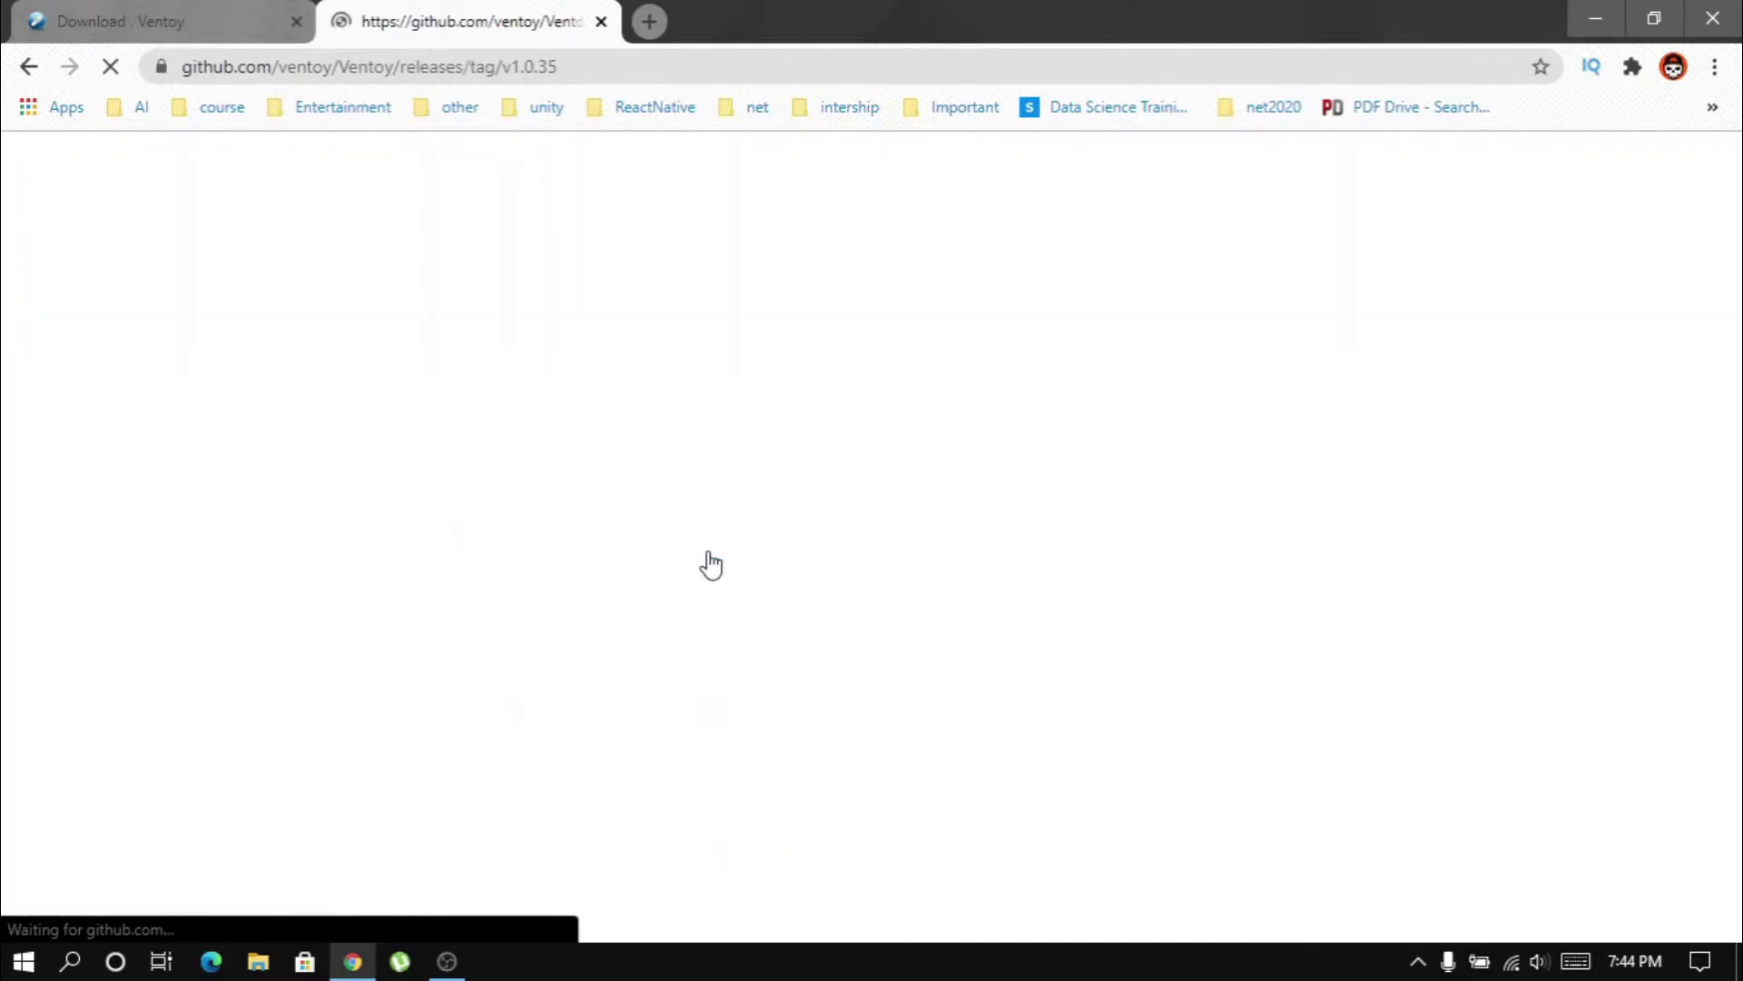
scroll(711, 563, down, 1)
scroll(711, 563, down, 6)
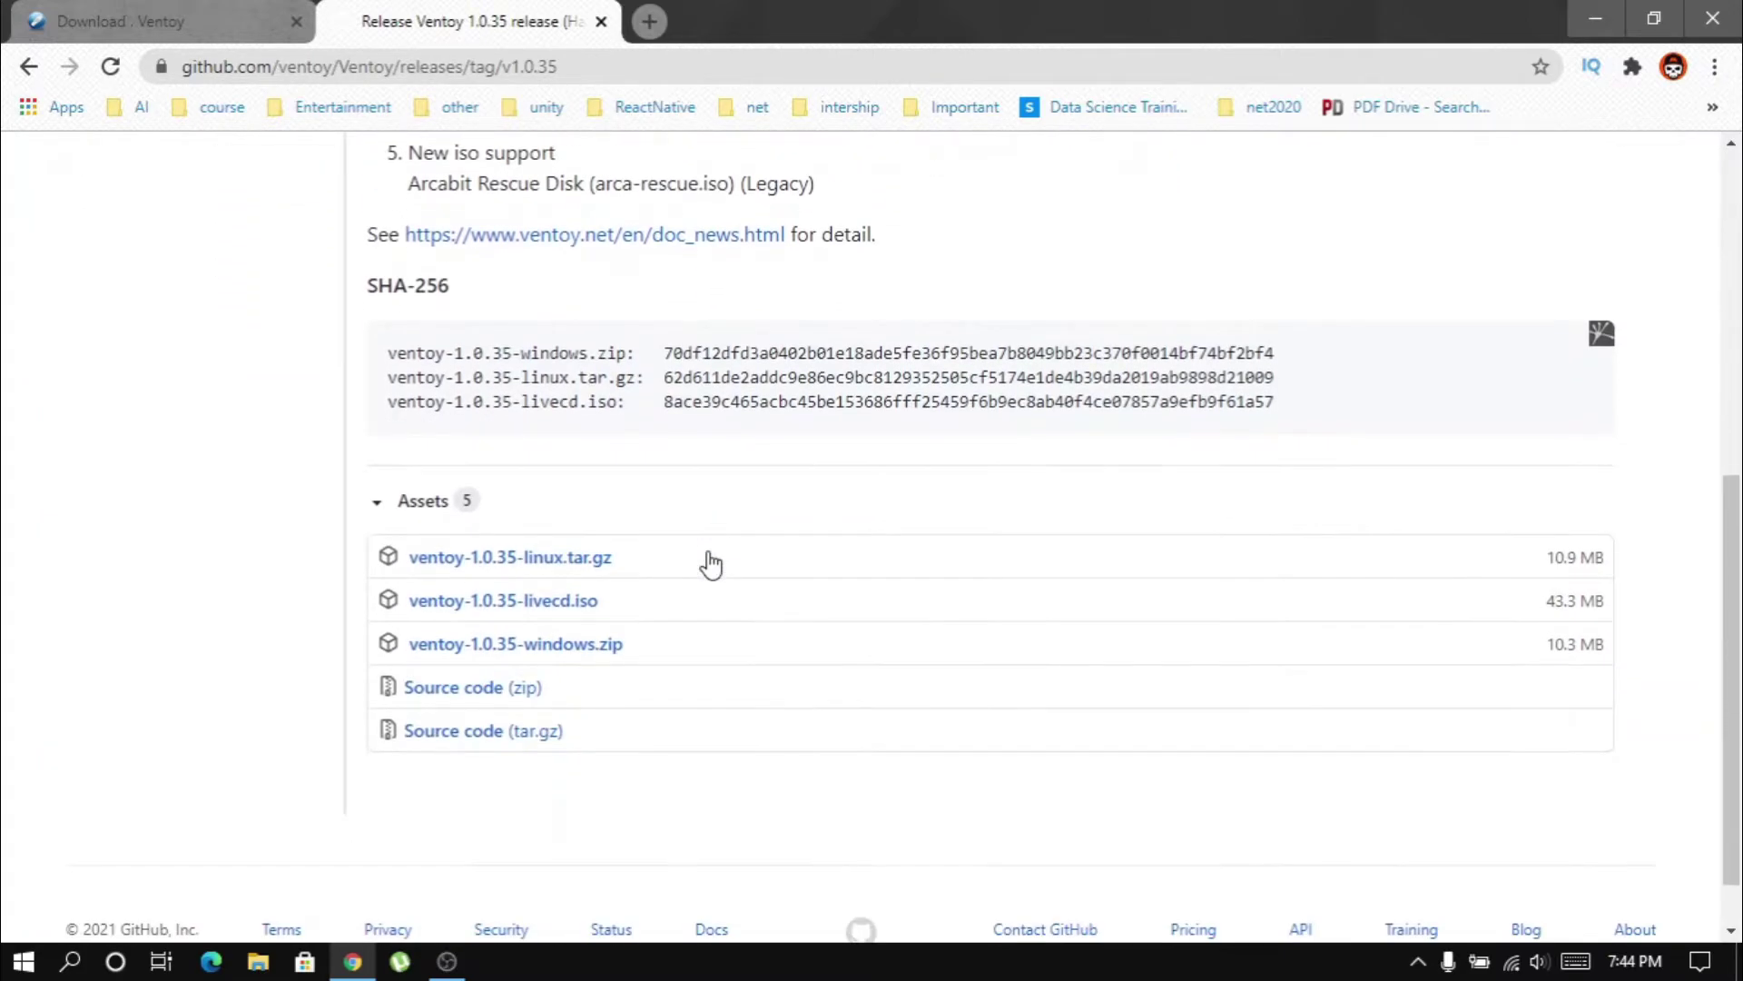
click(514, 647)
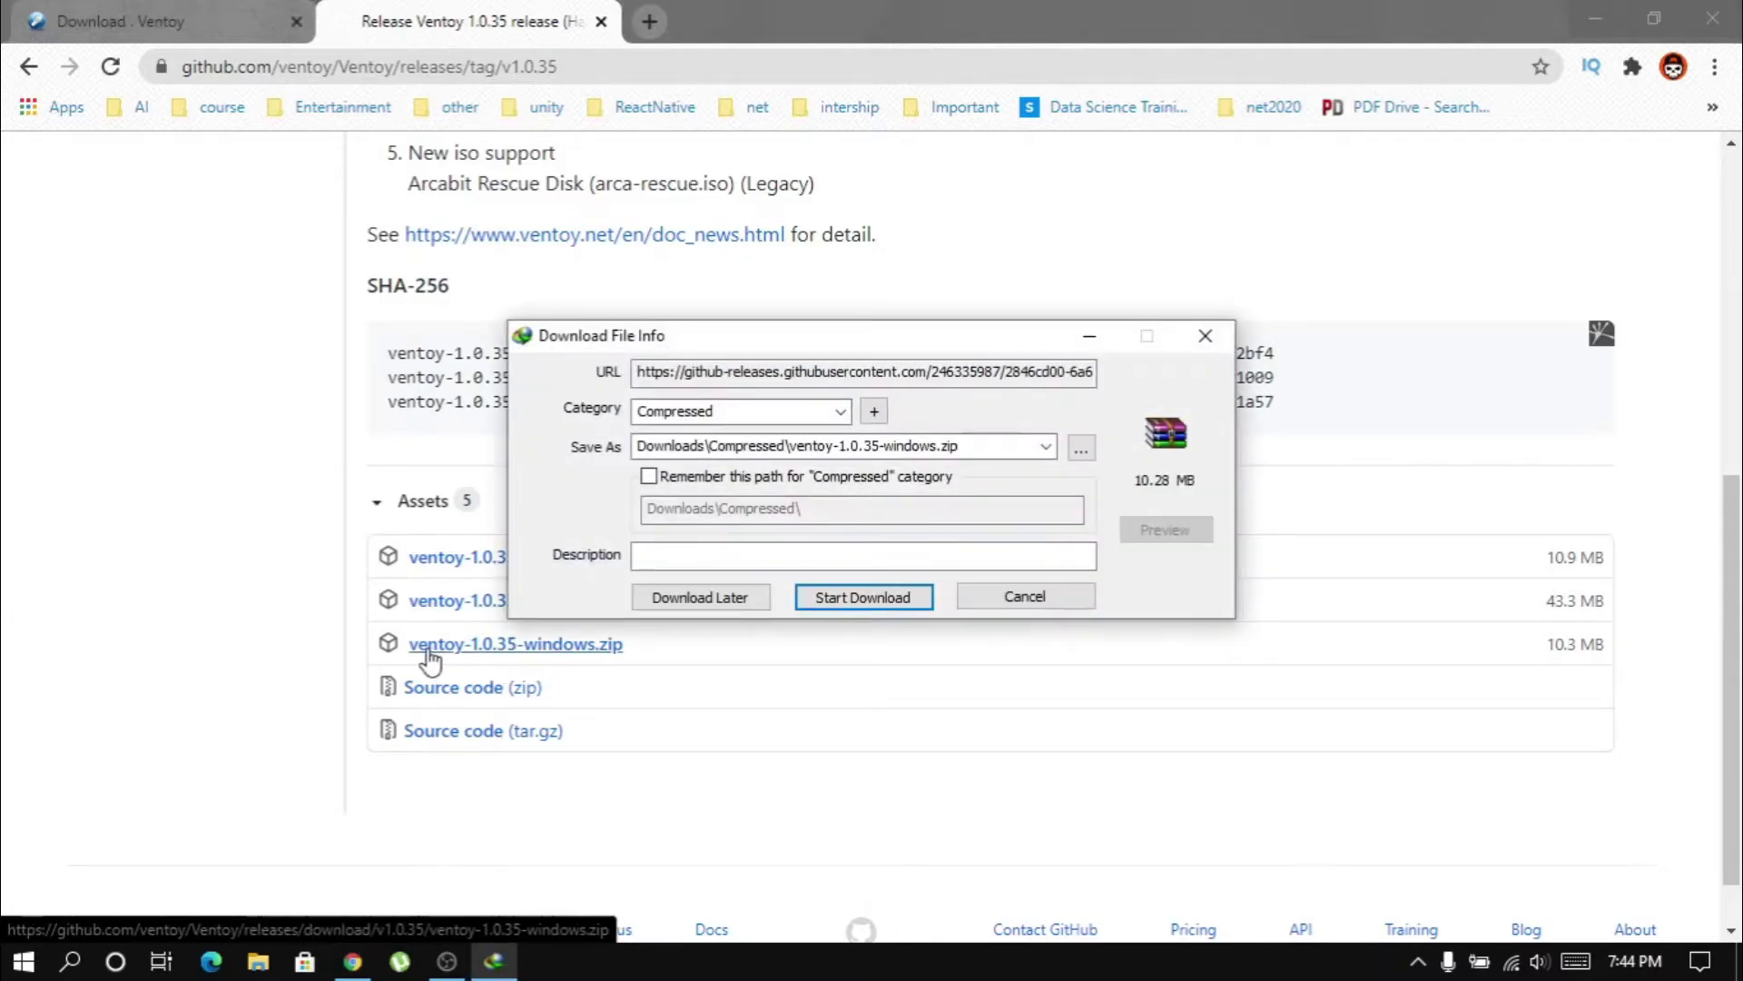
click(858, 599)
click(1595, 18)
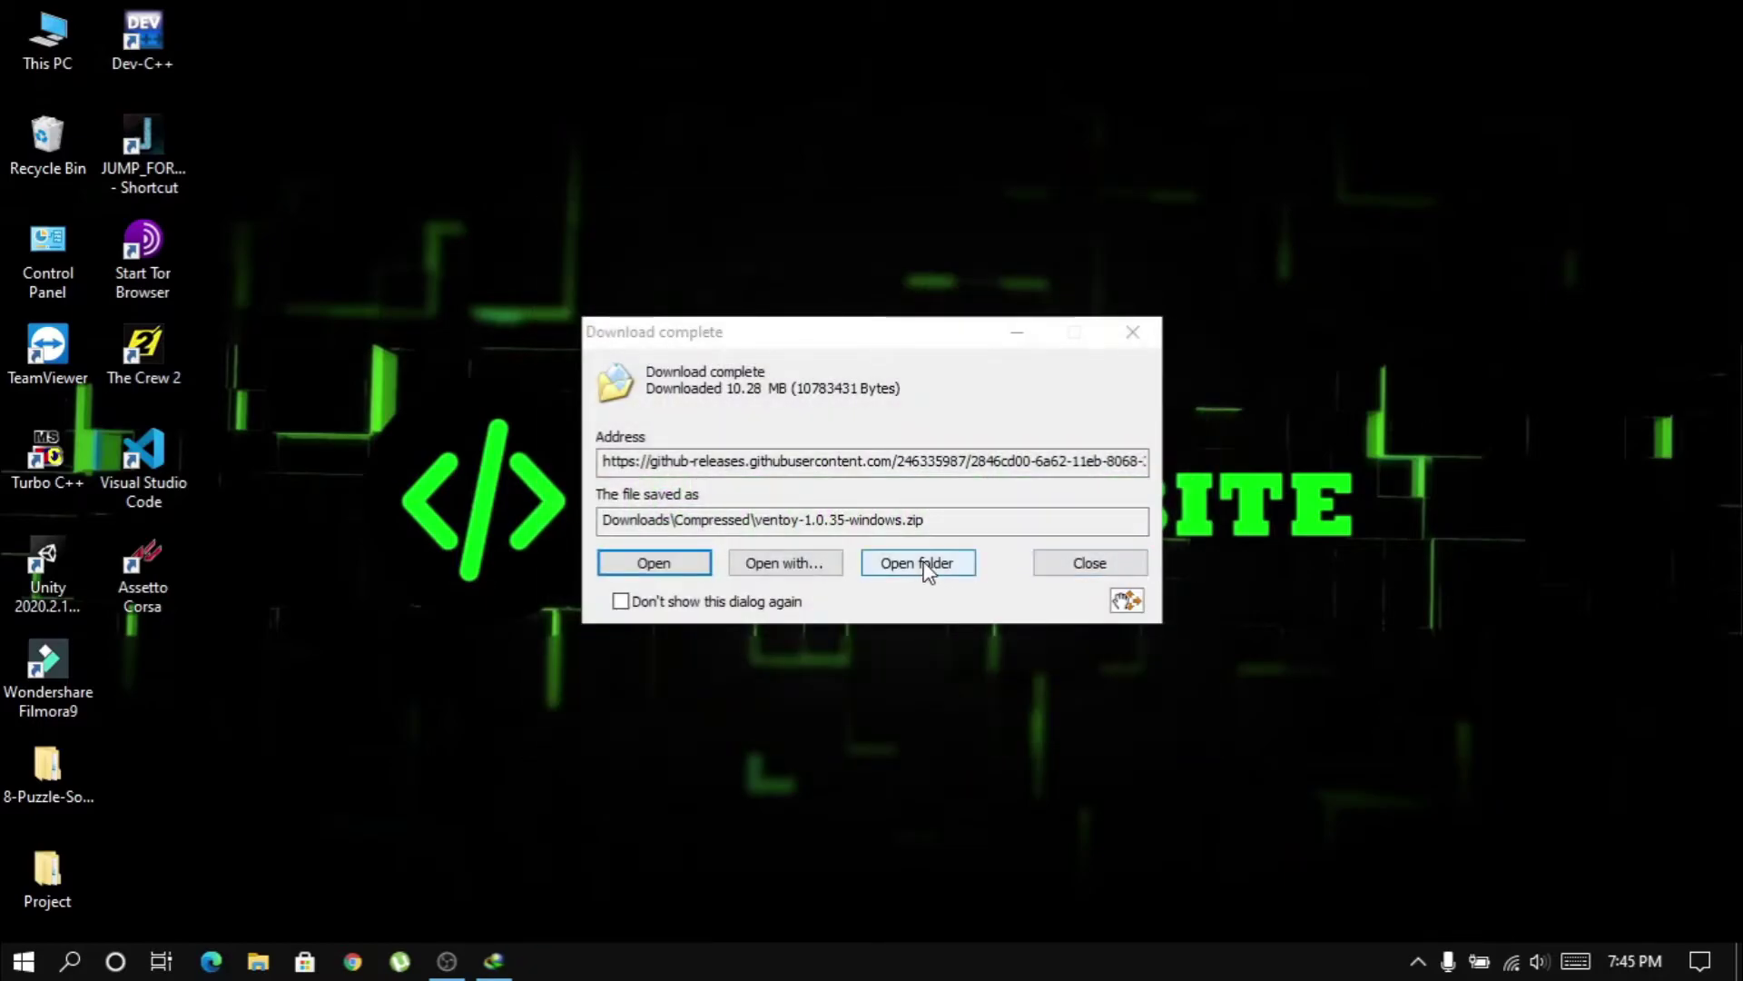
Open the downloaded ventoy-1.0.35-windows.zip from its folder in WinRAR and extract it to the desktop.
click(921, 563)
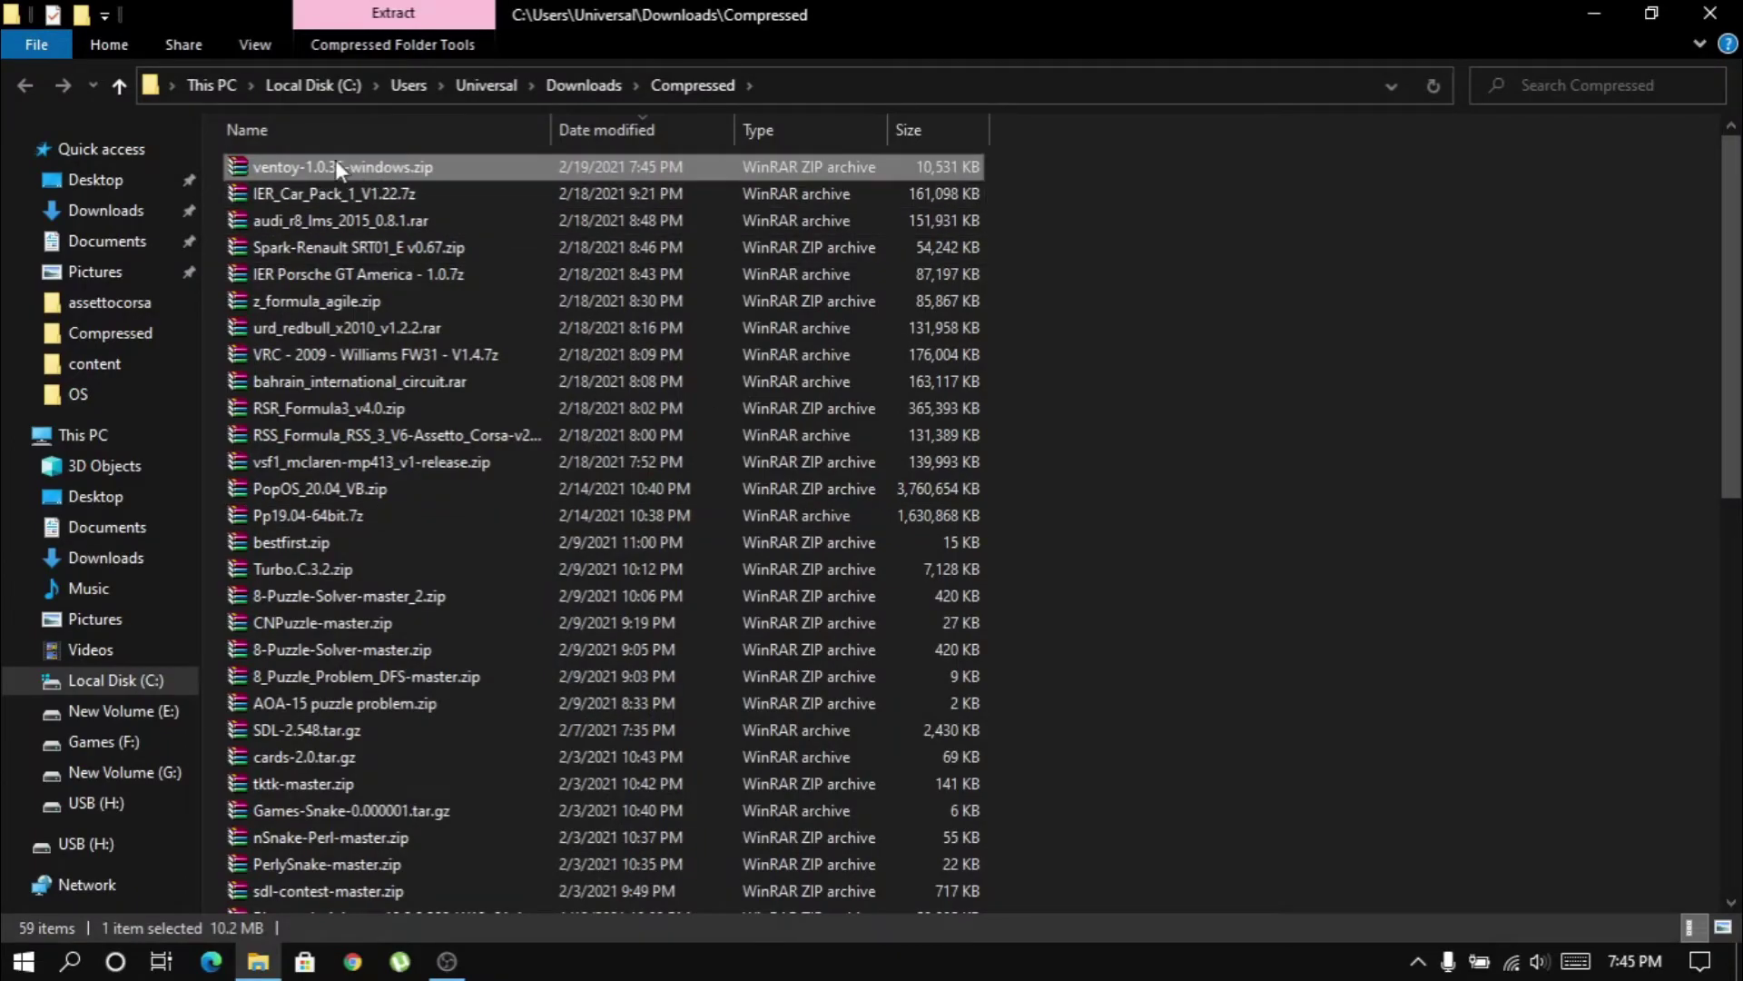
double_click(379, 164)
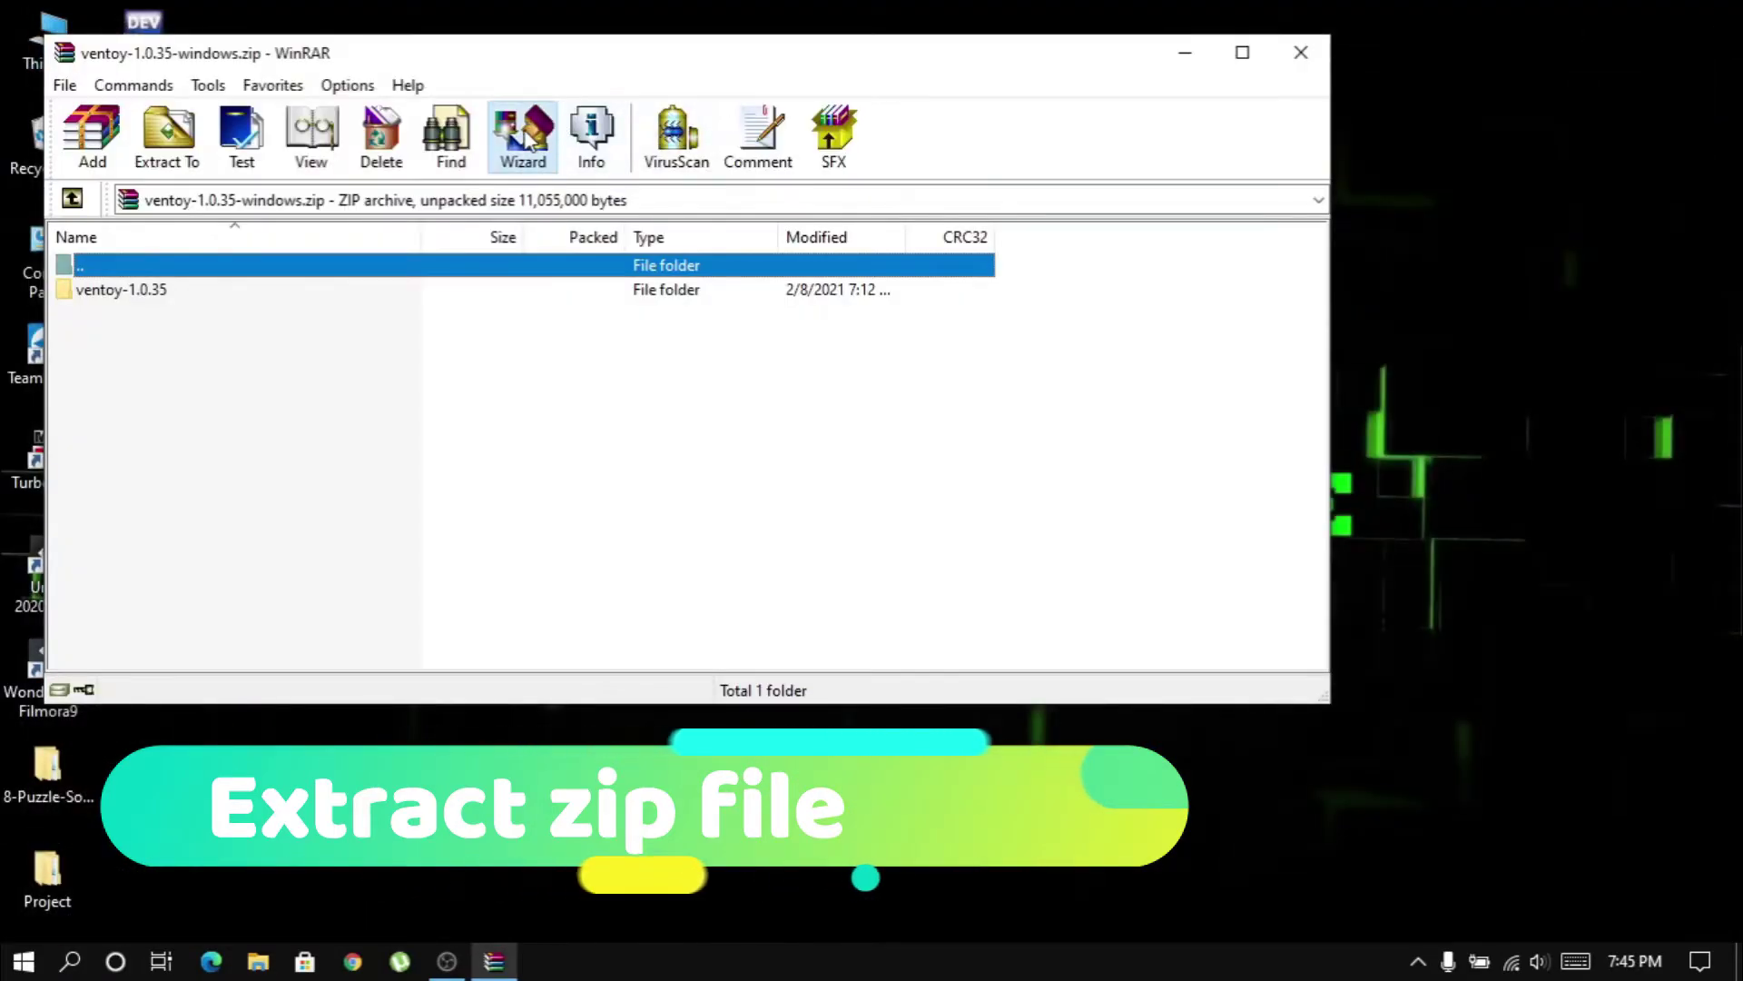
click(527, 136)
click(720, 556)
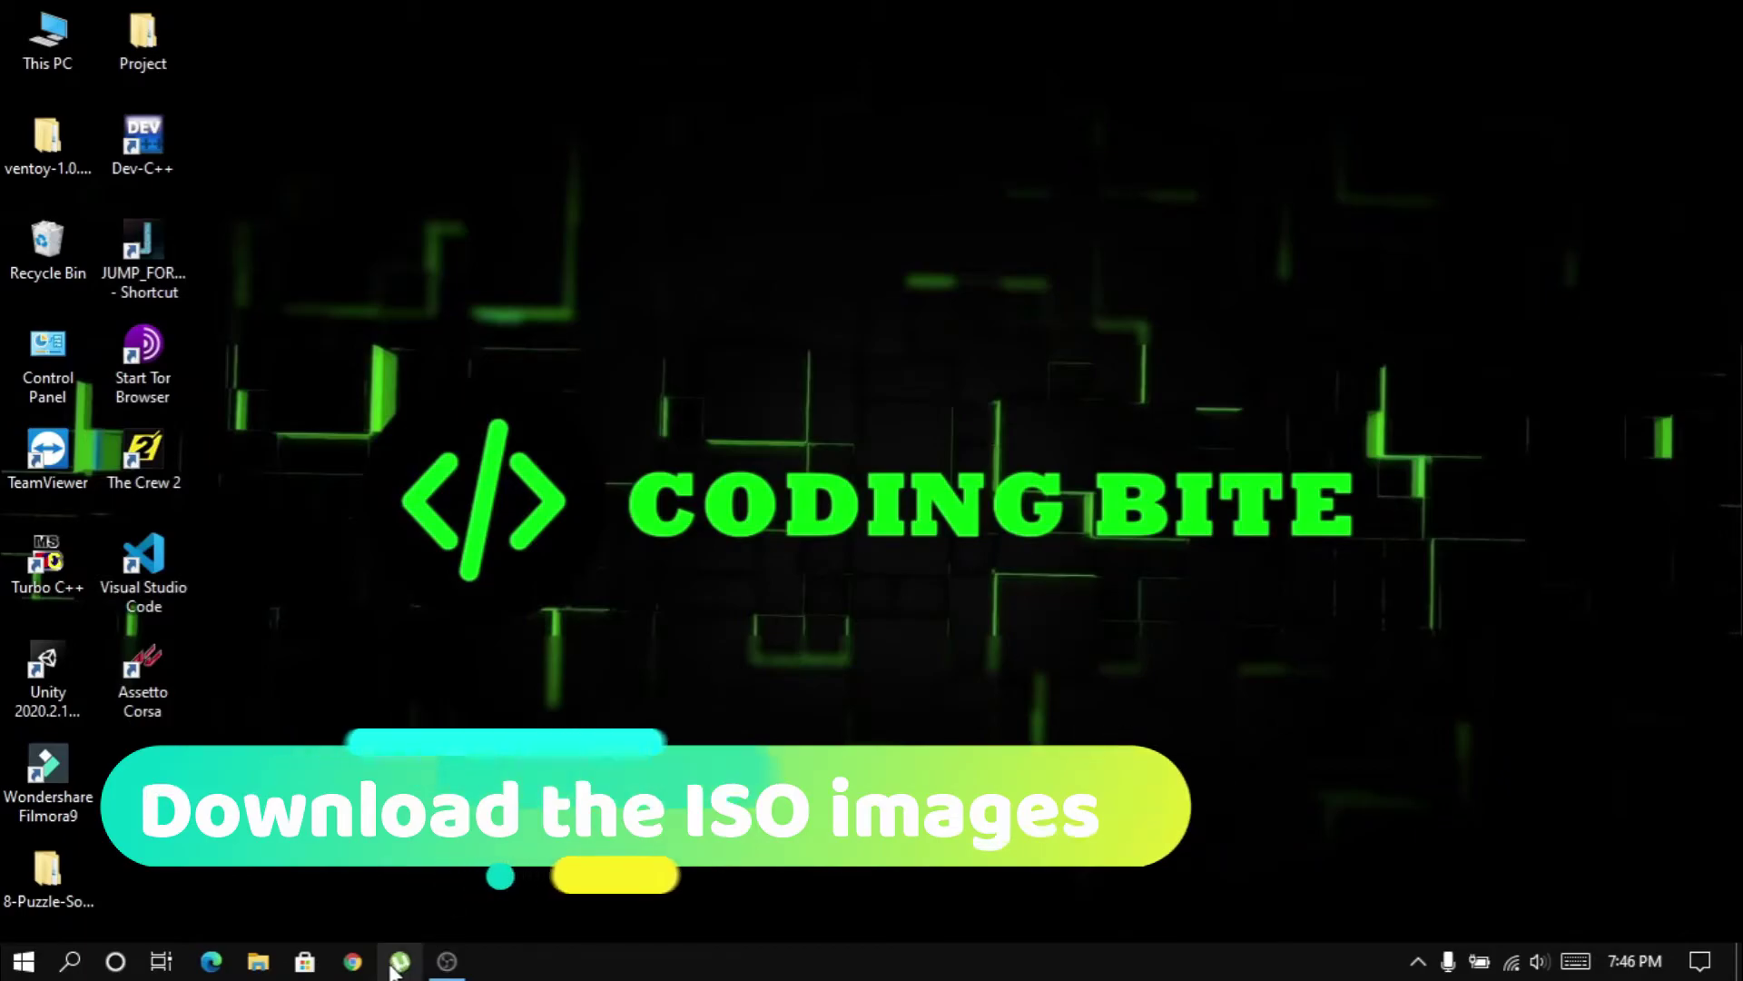
Switch to Chrome, search the web for "ubuntu" and display the download options on ubuntu.com.
click(352, 961)
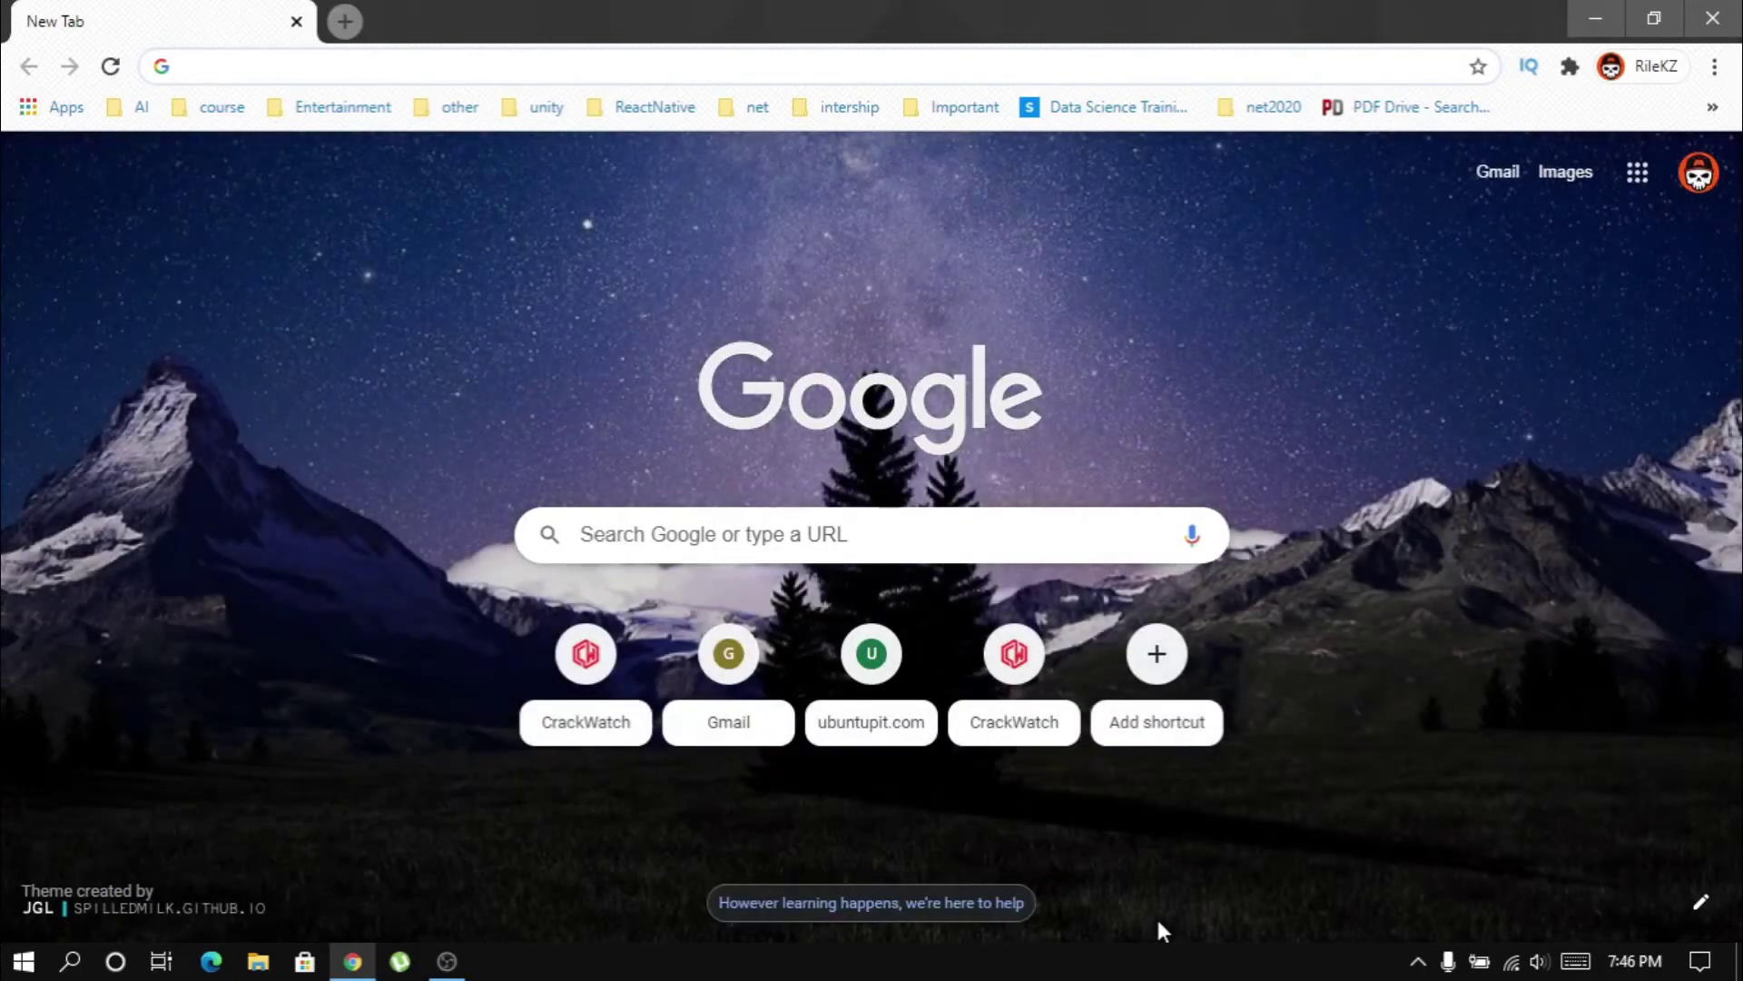
text(ubu)
text(ntu)
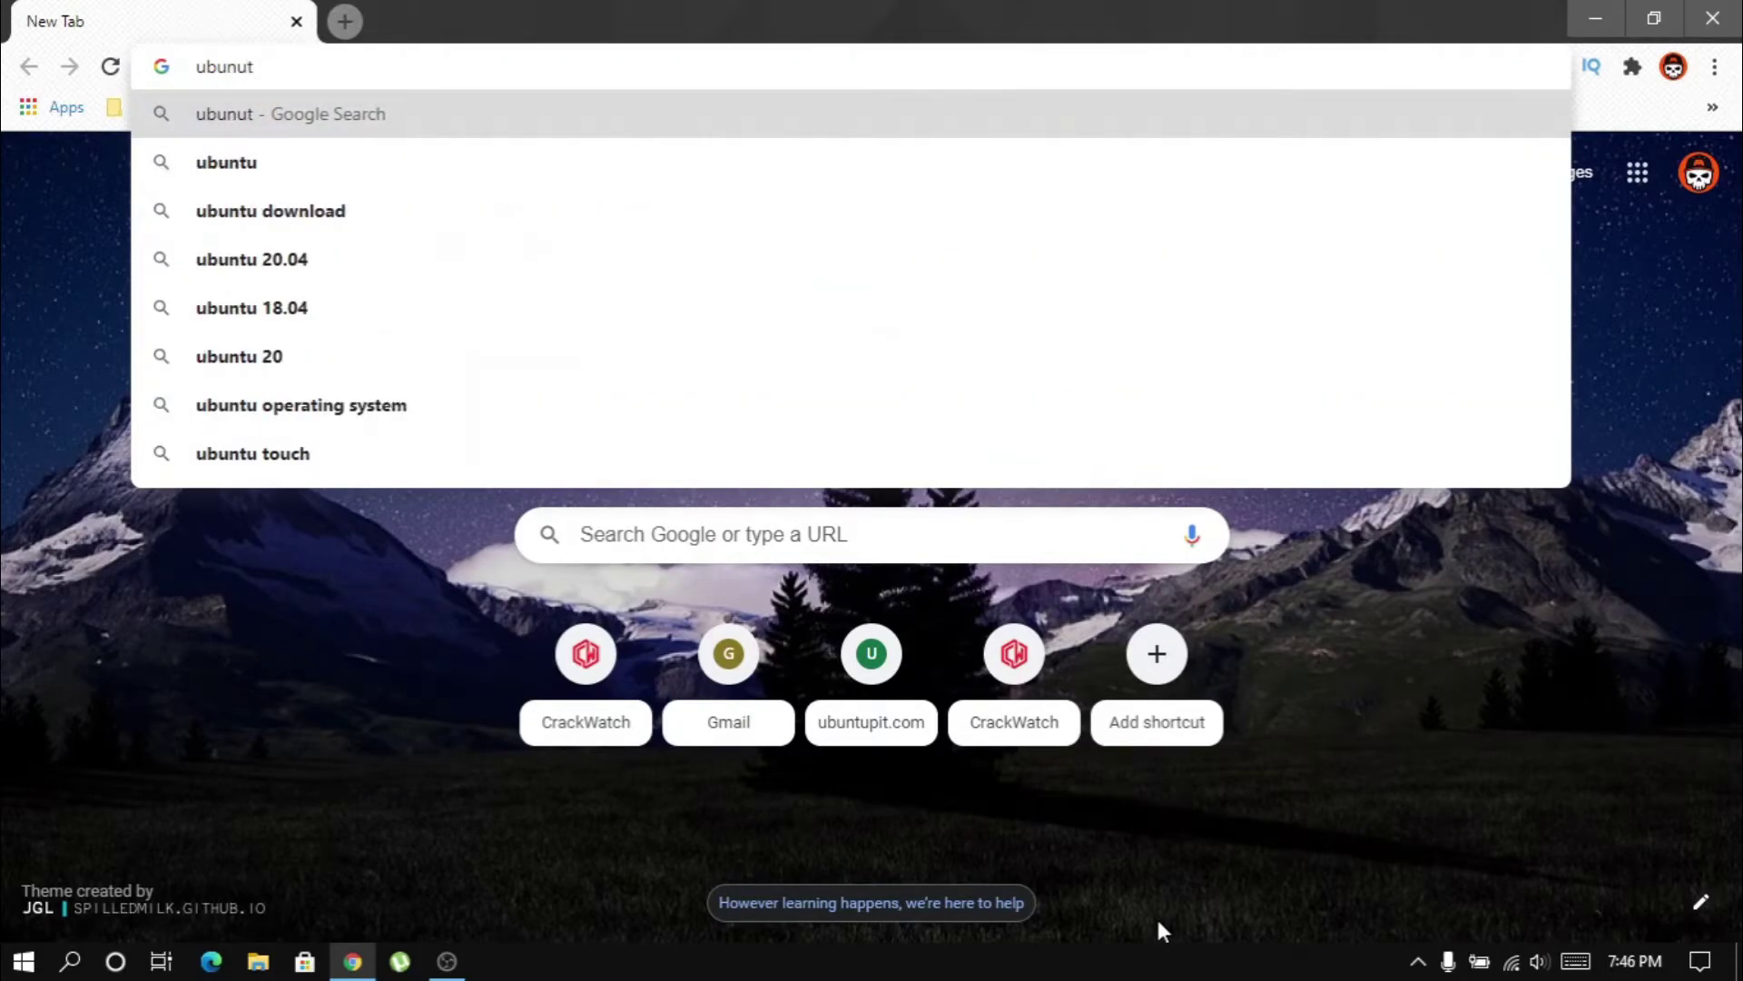
key(BackSpace)
key(BackSpace)
text(t)
key(Return)
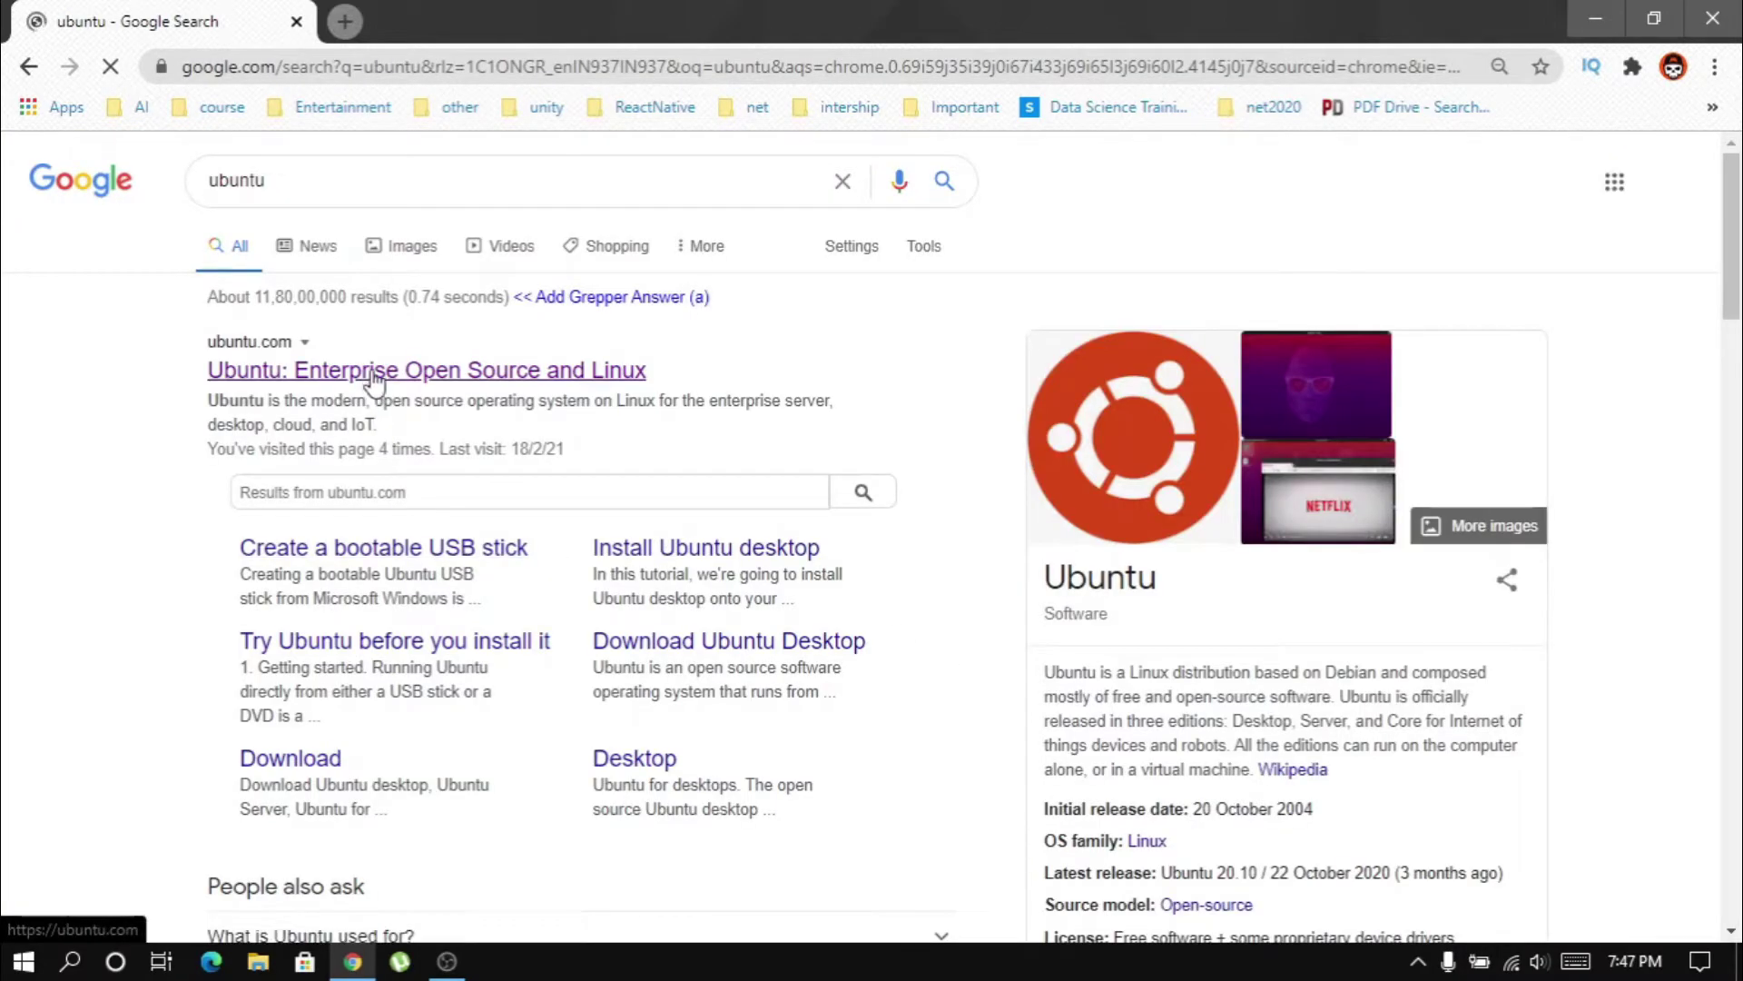
click(373, 371)
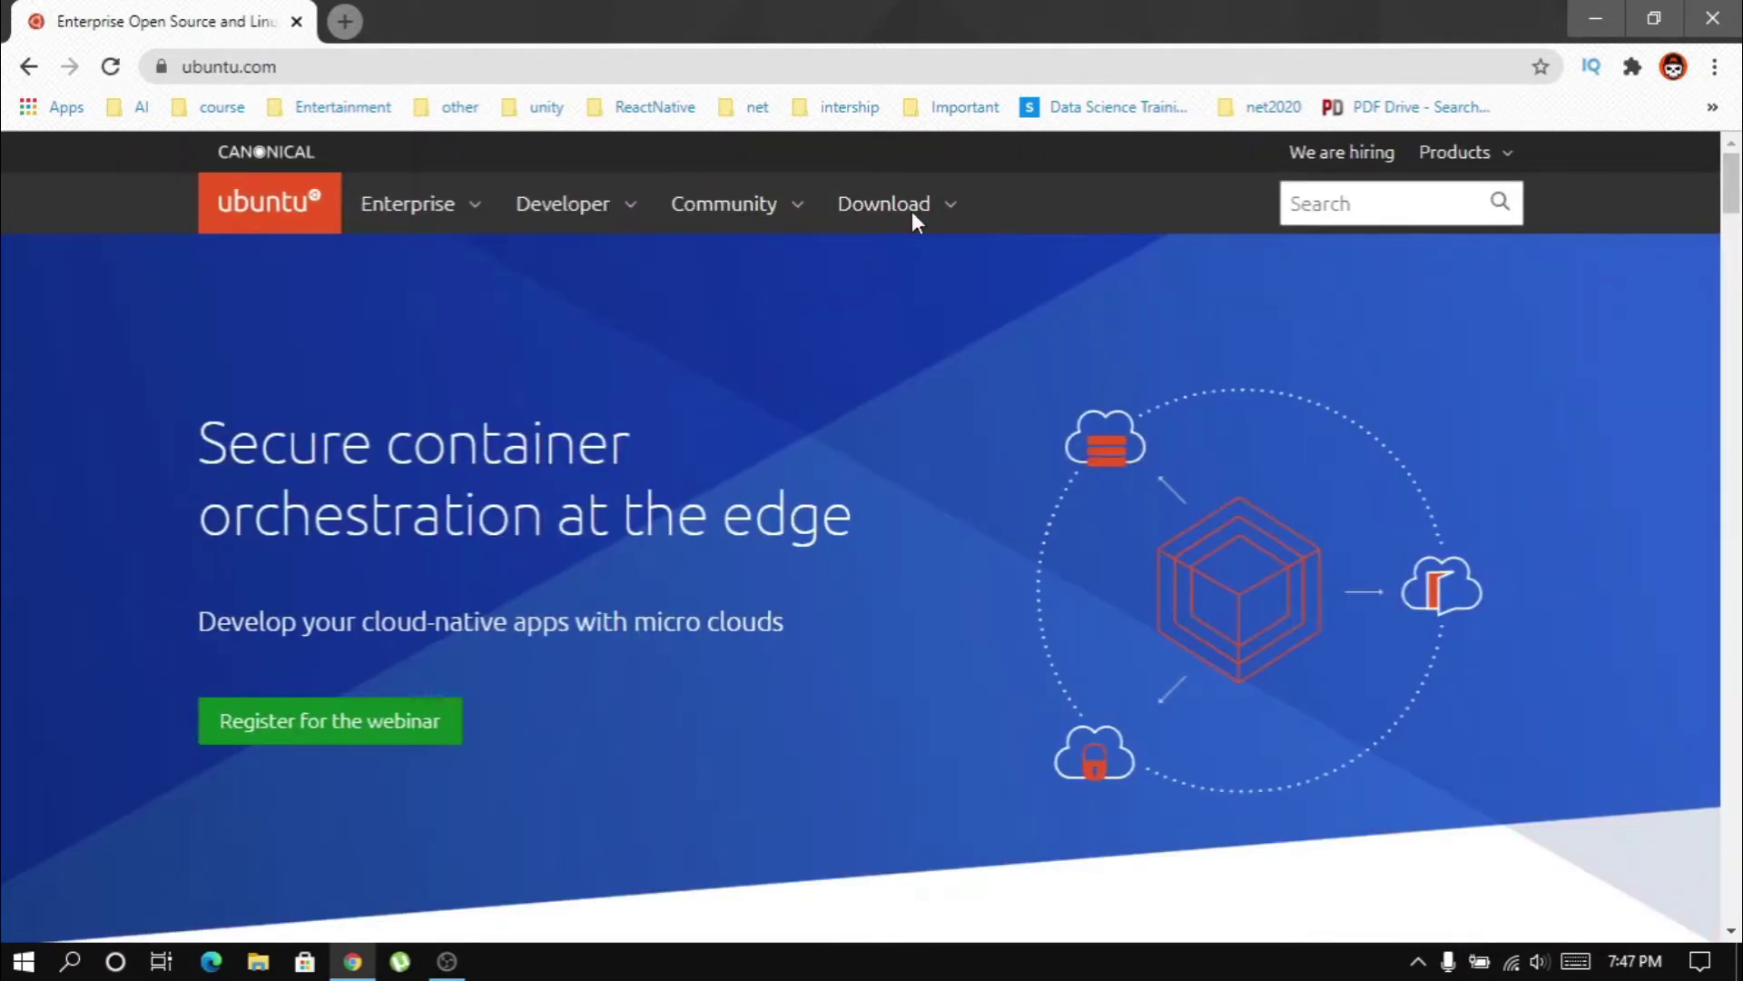
click(915, 216)
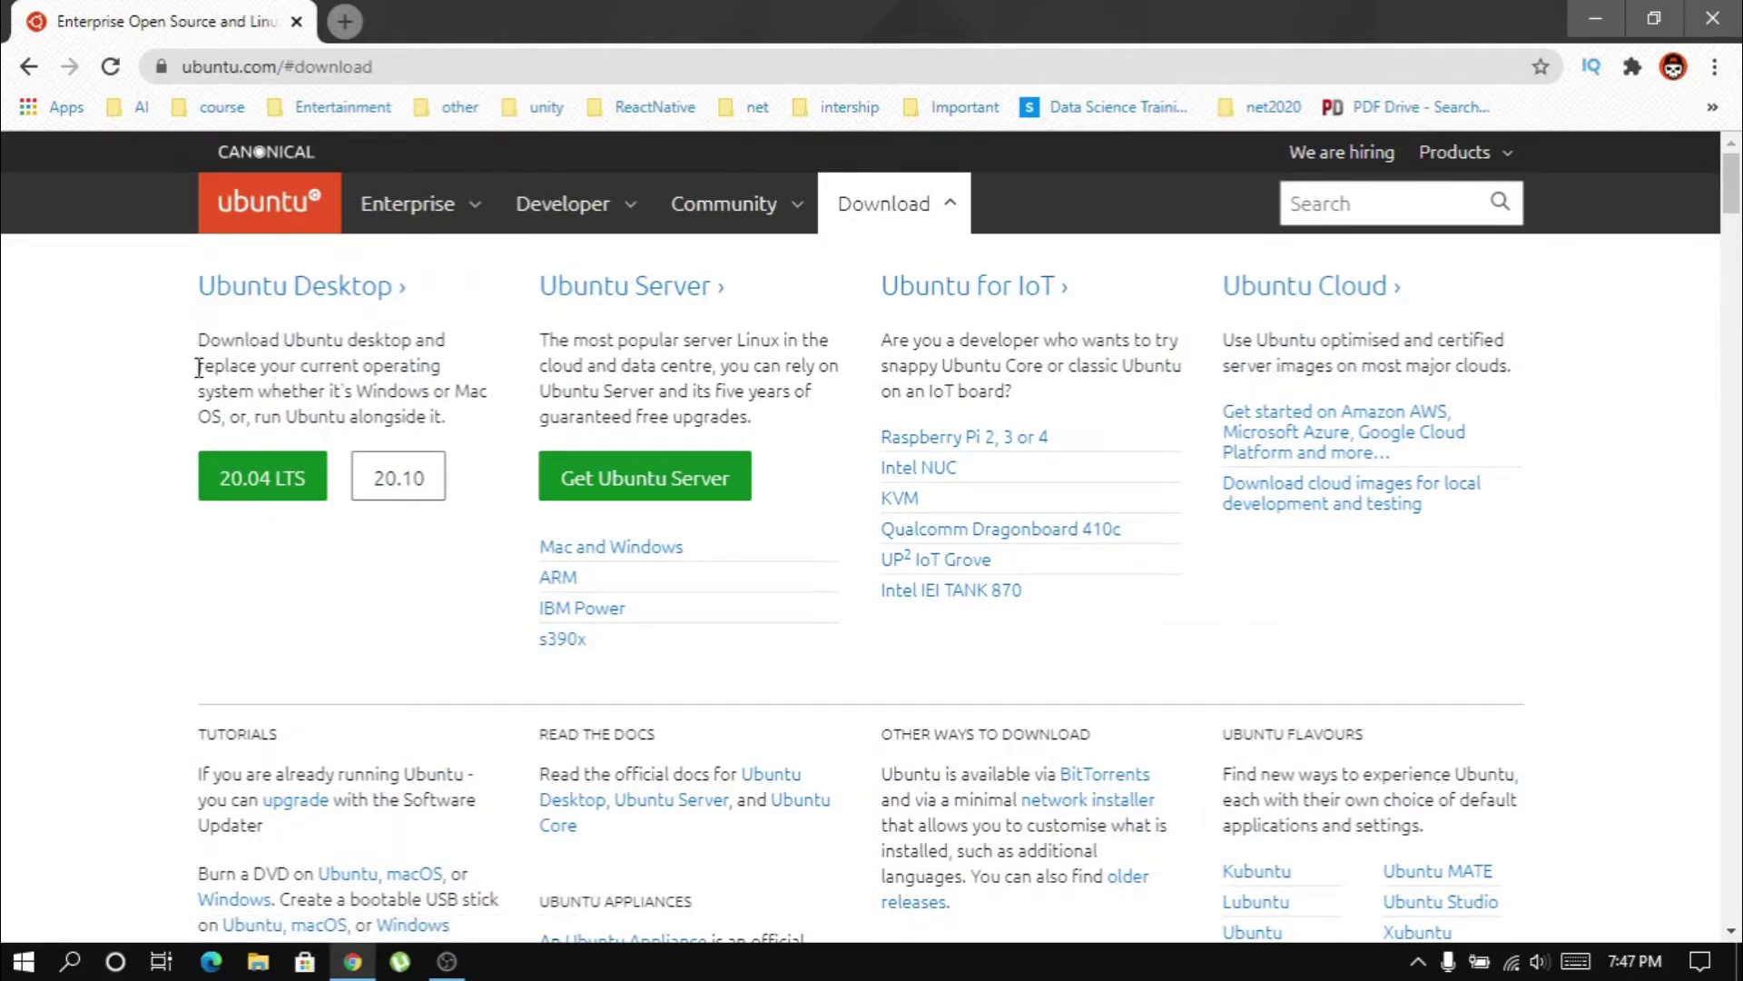
Search for "pop os" in a new tab and display the Pop!_OS 20.04 LTS download options on the System76 site.
click(346, 17)
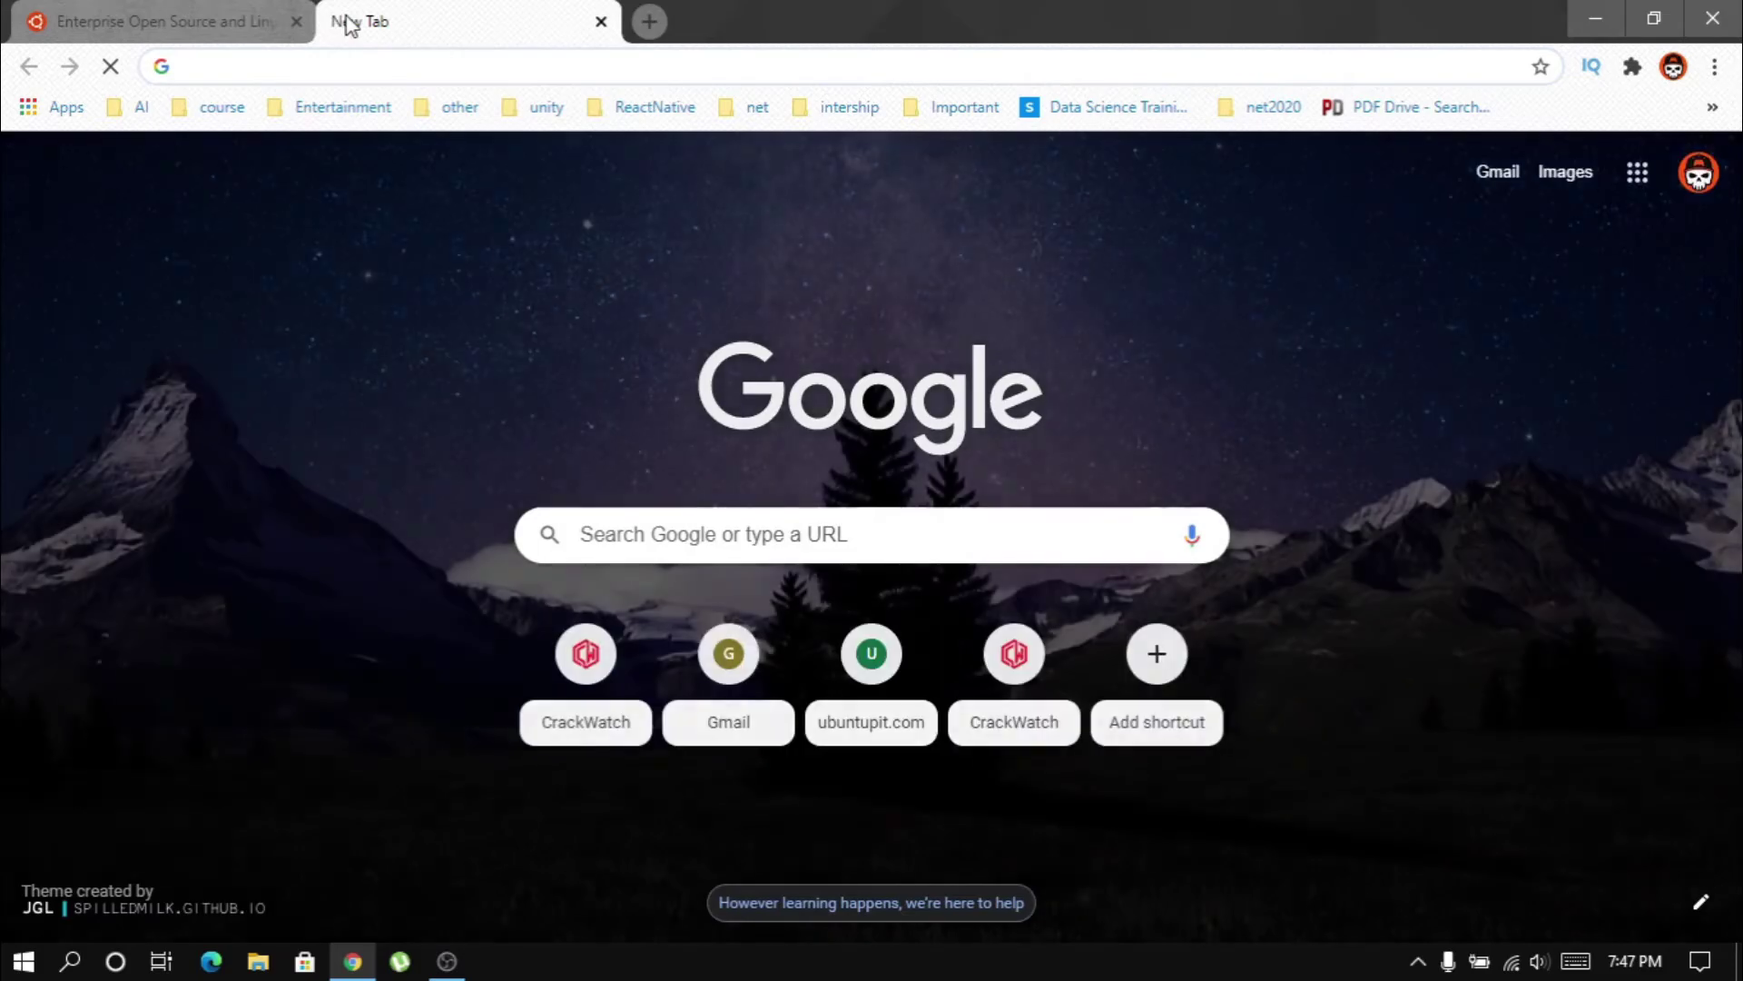
text(pop os)
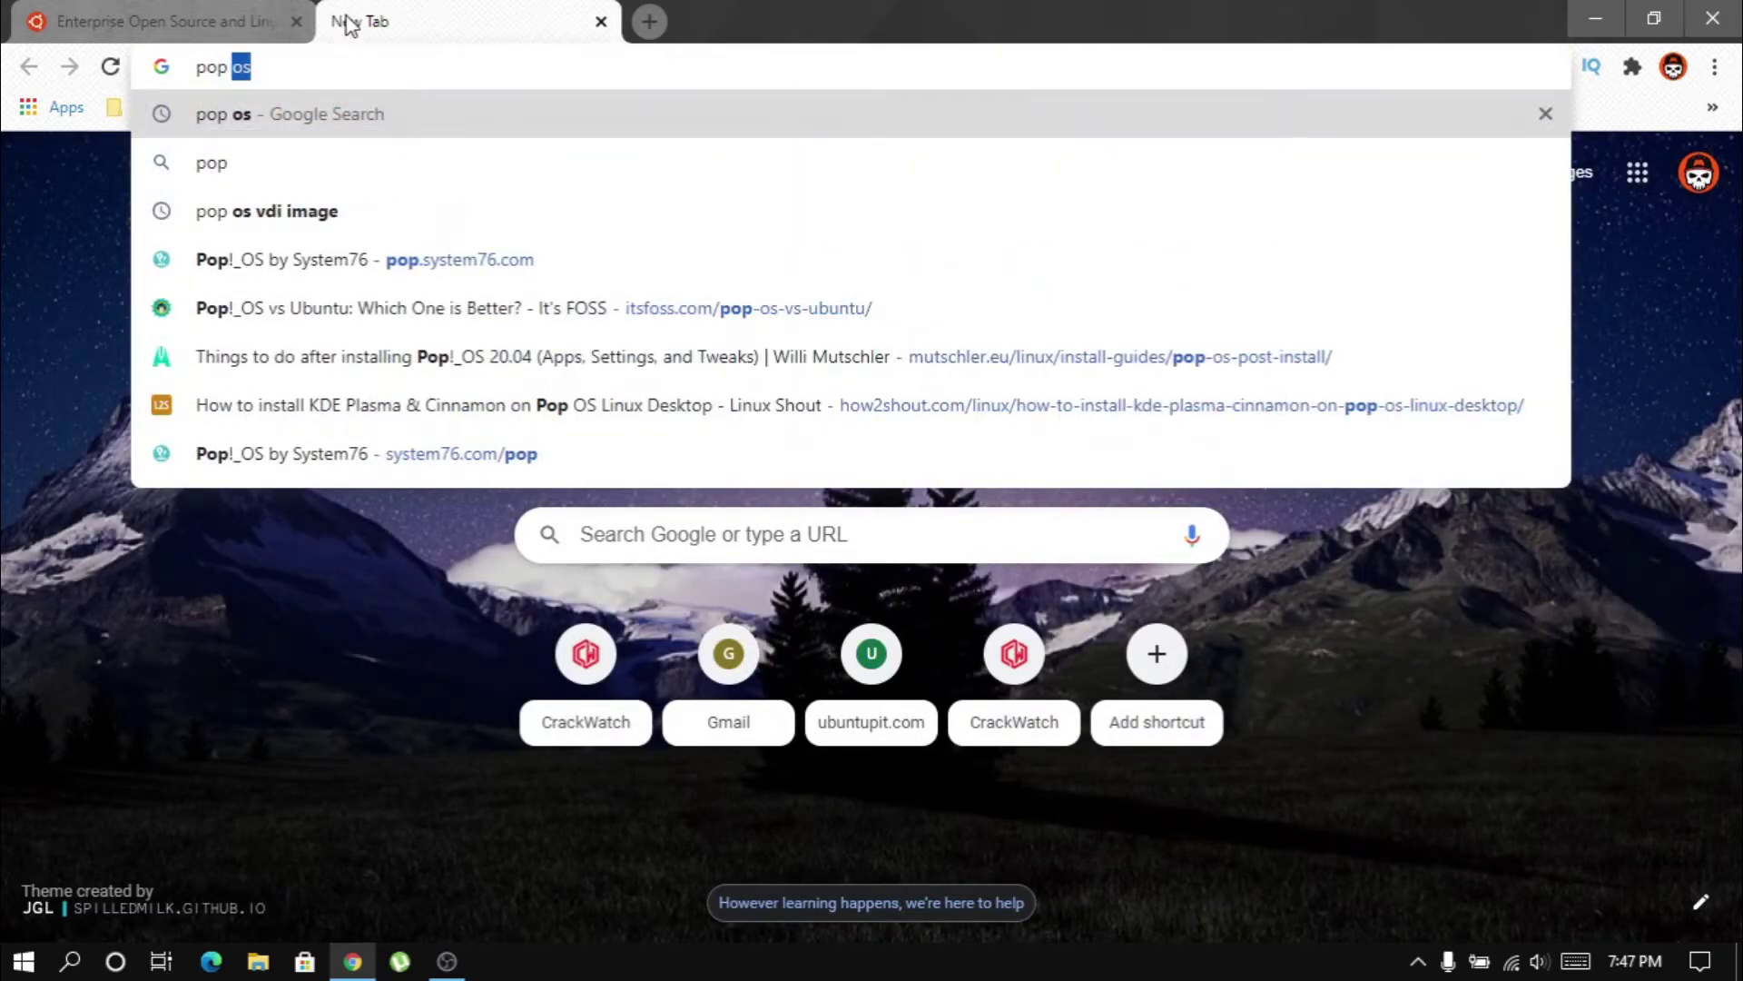
key(Return)
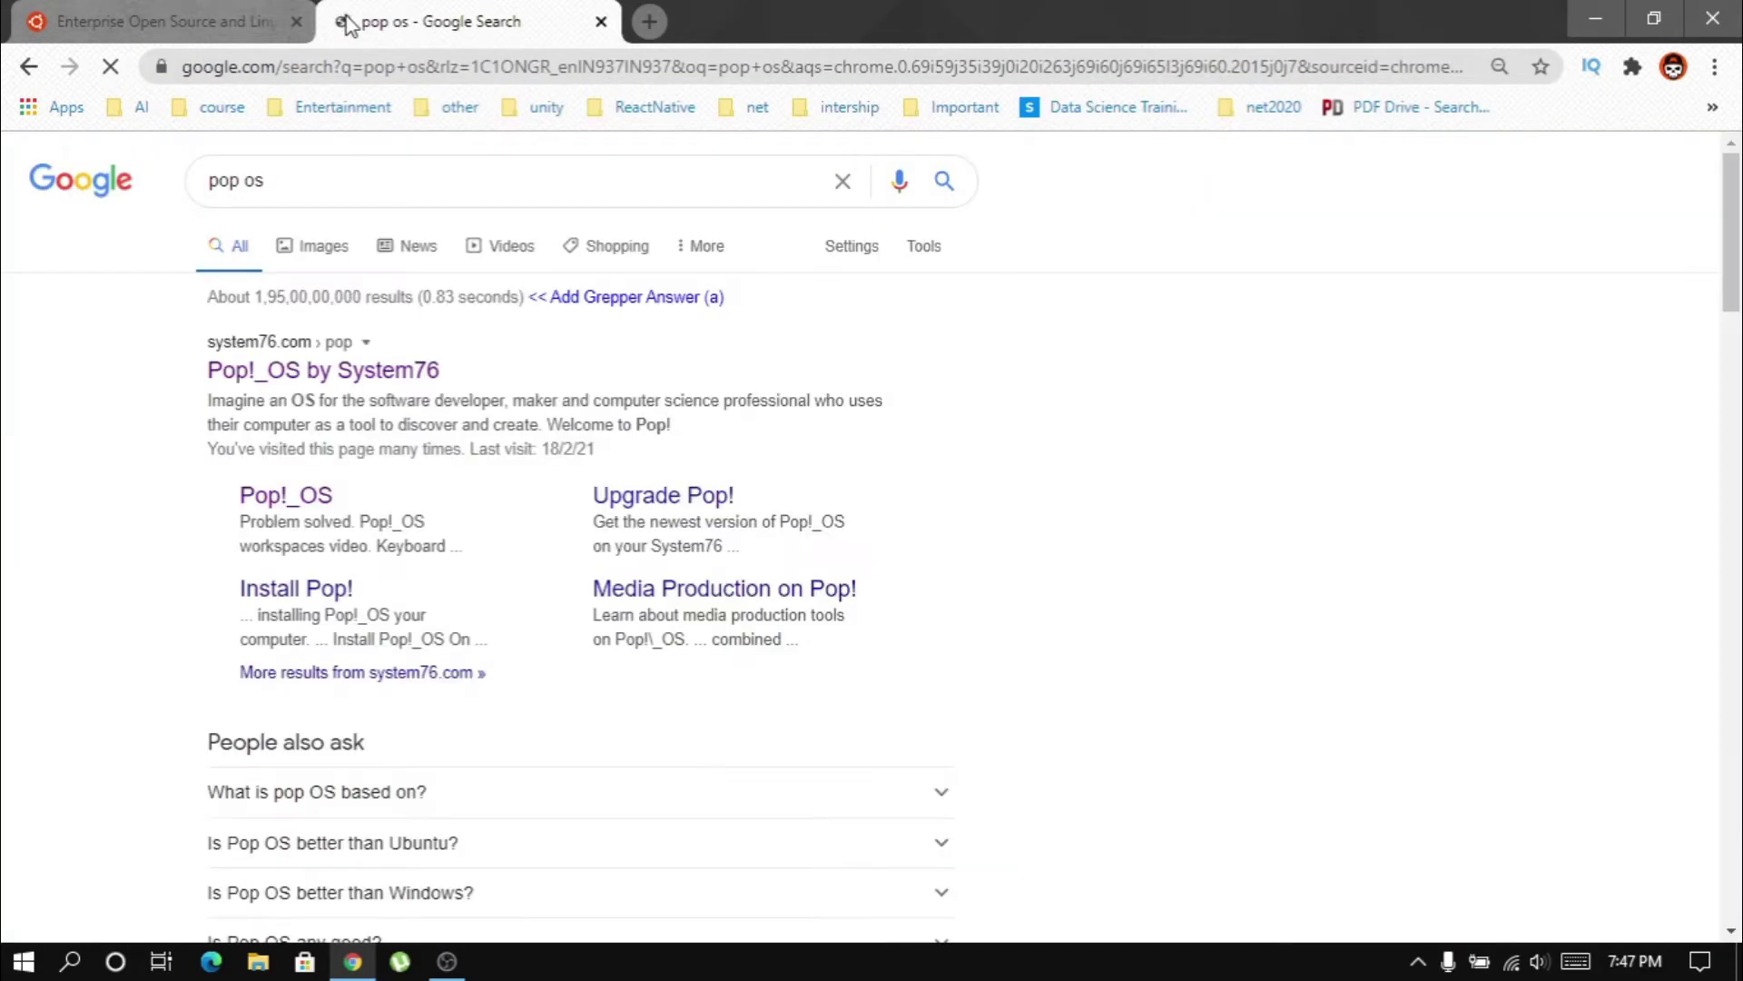
click(329, 371)
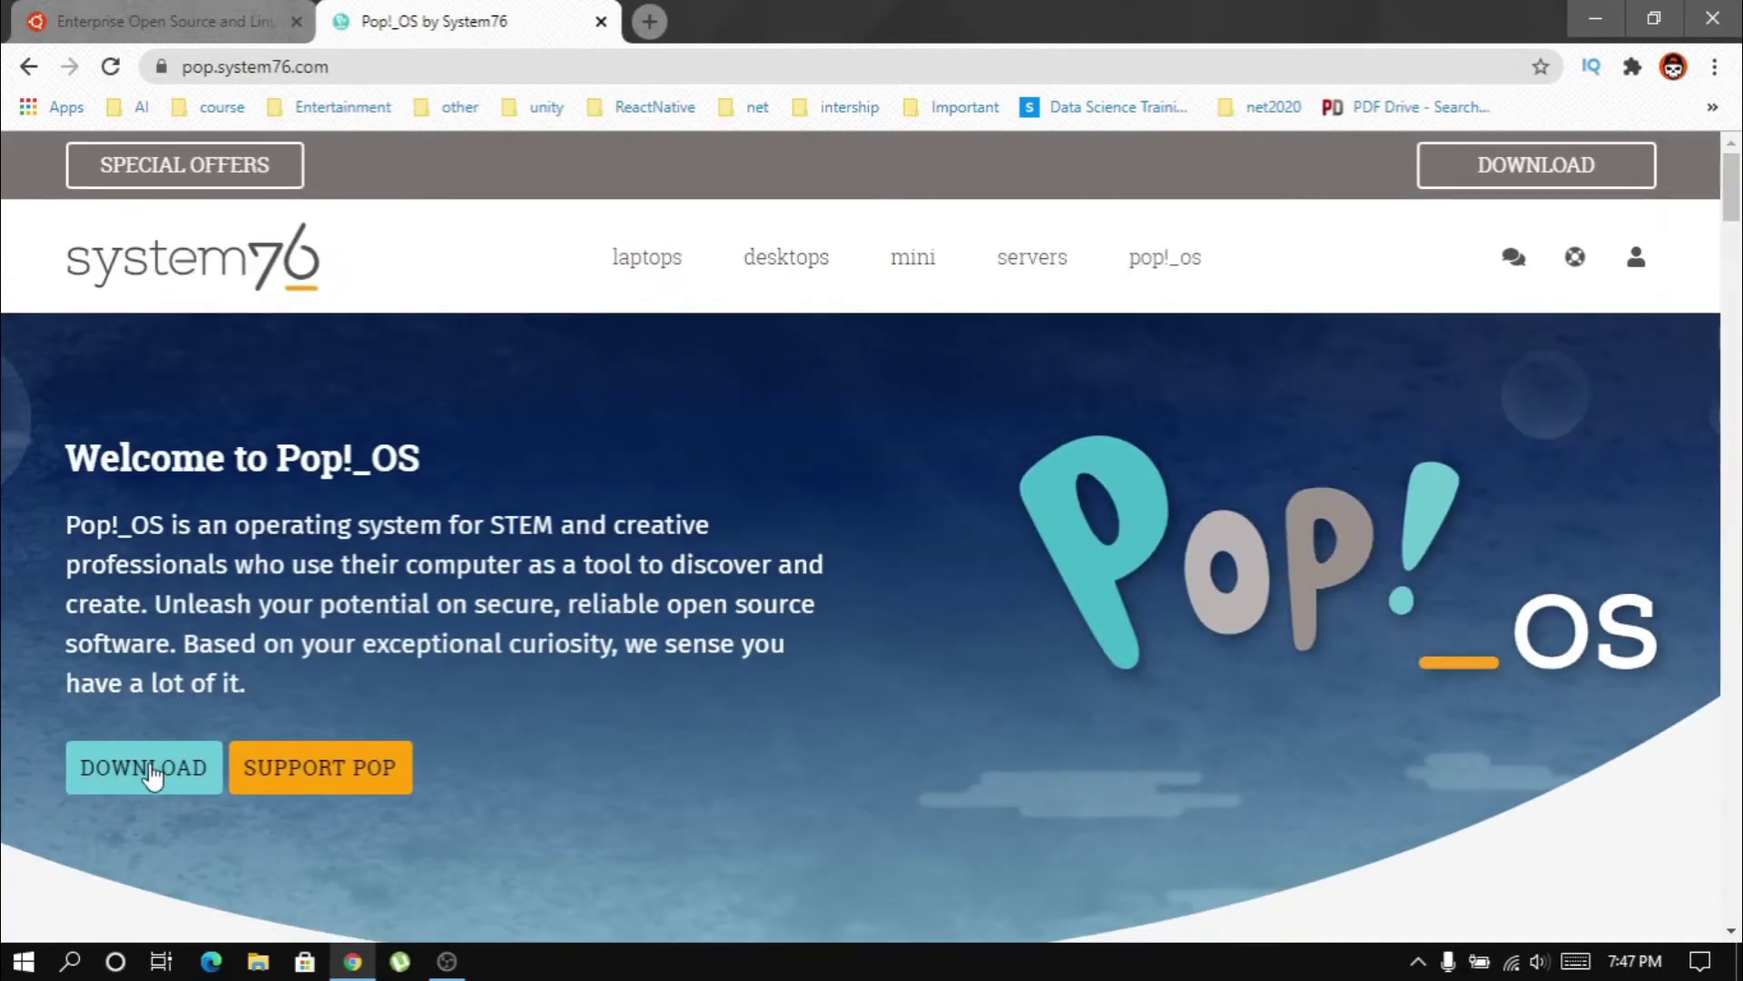
click(152, 777)
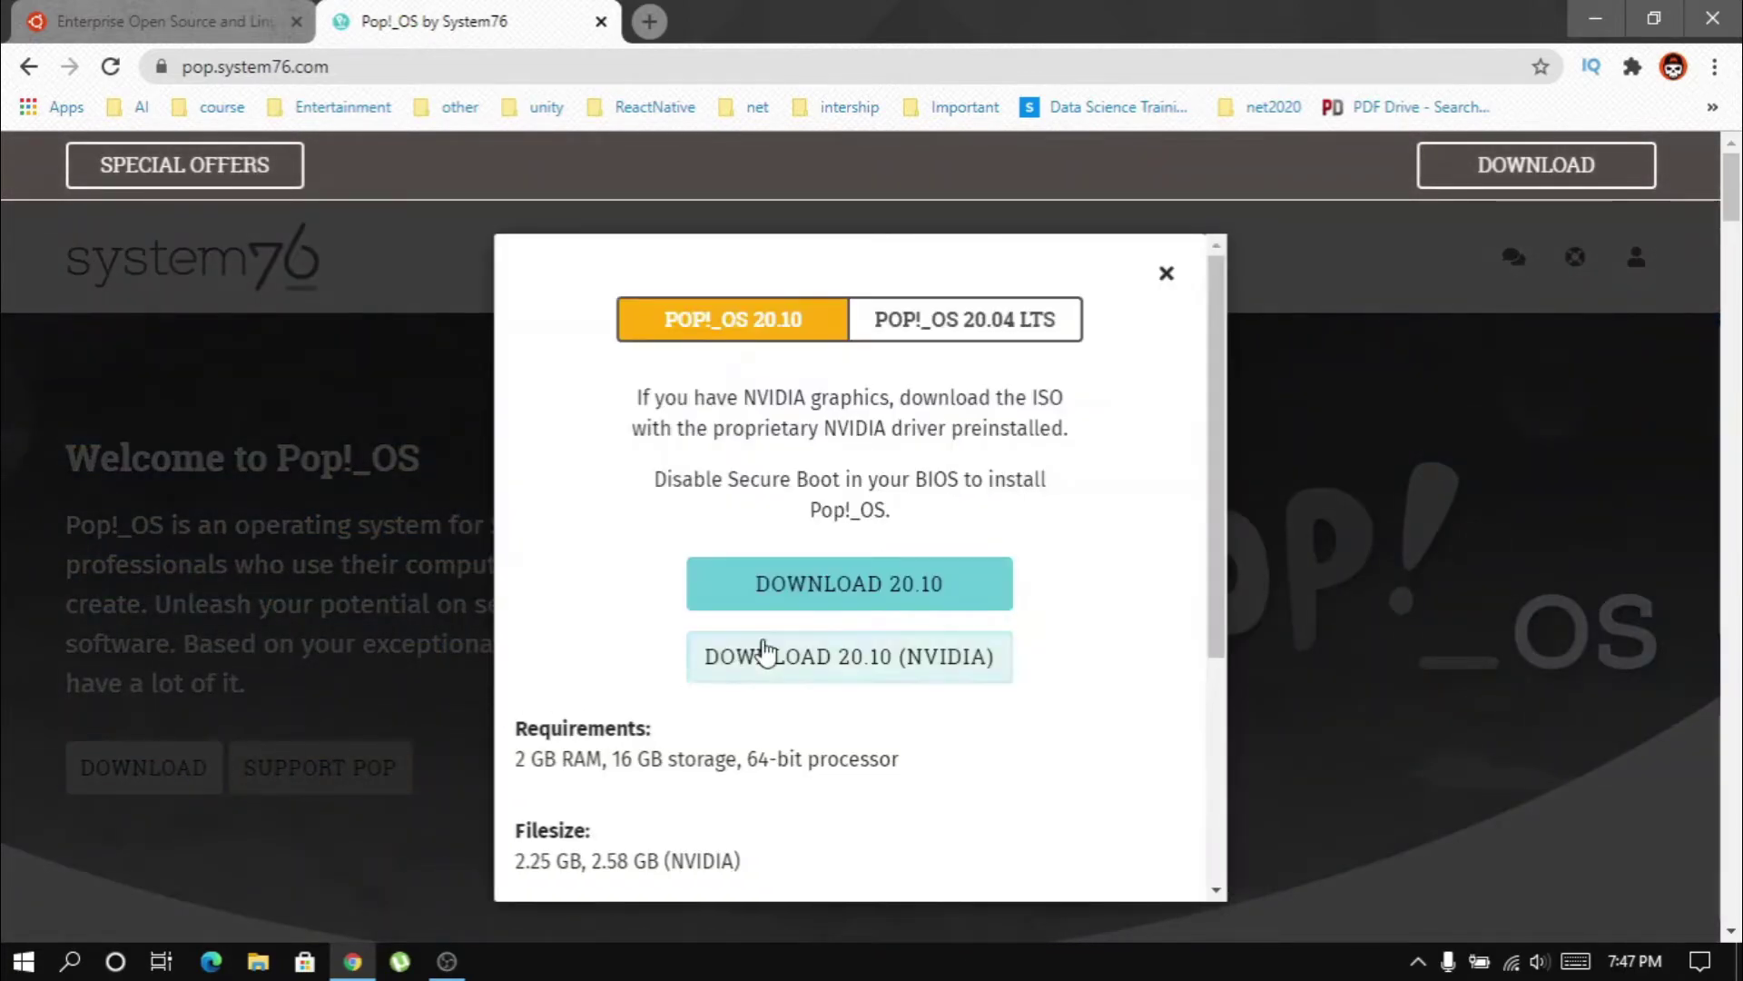
click(982, 329)
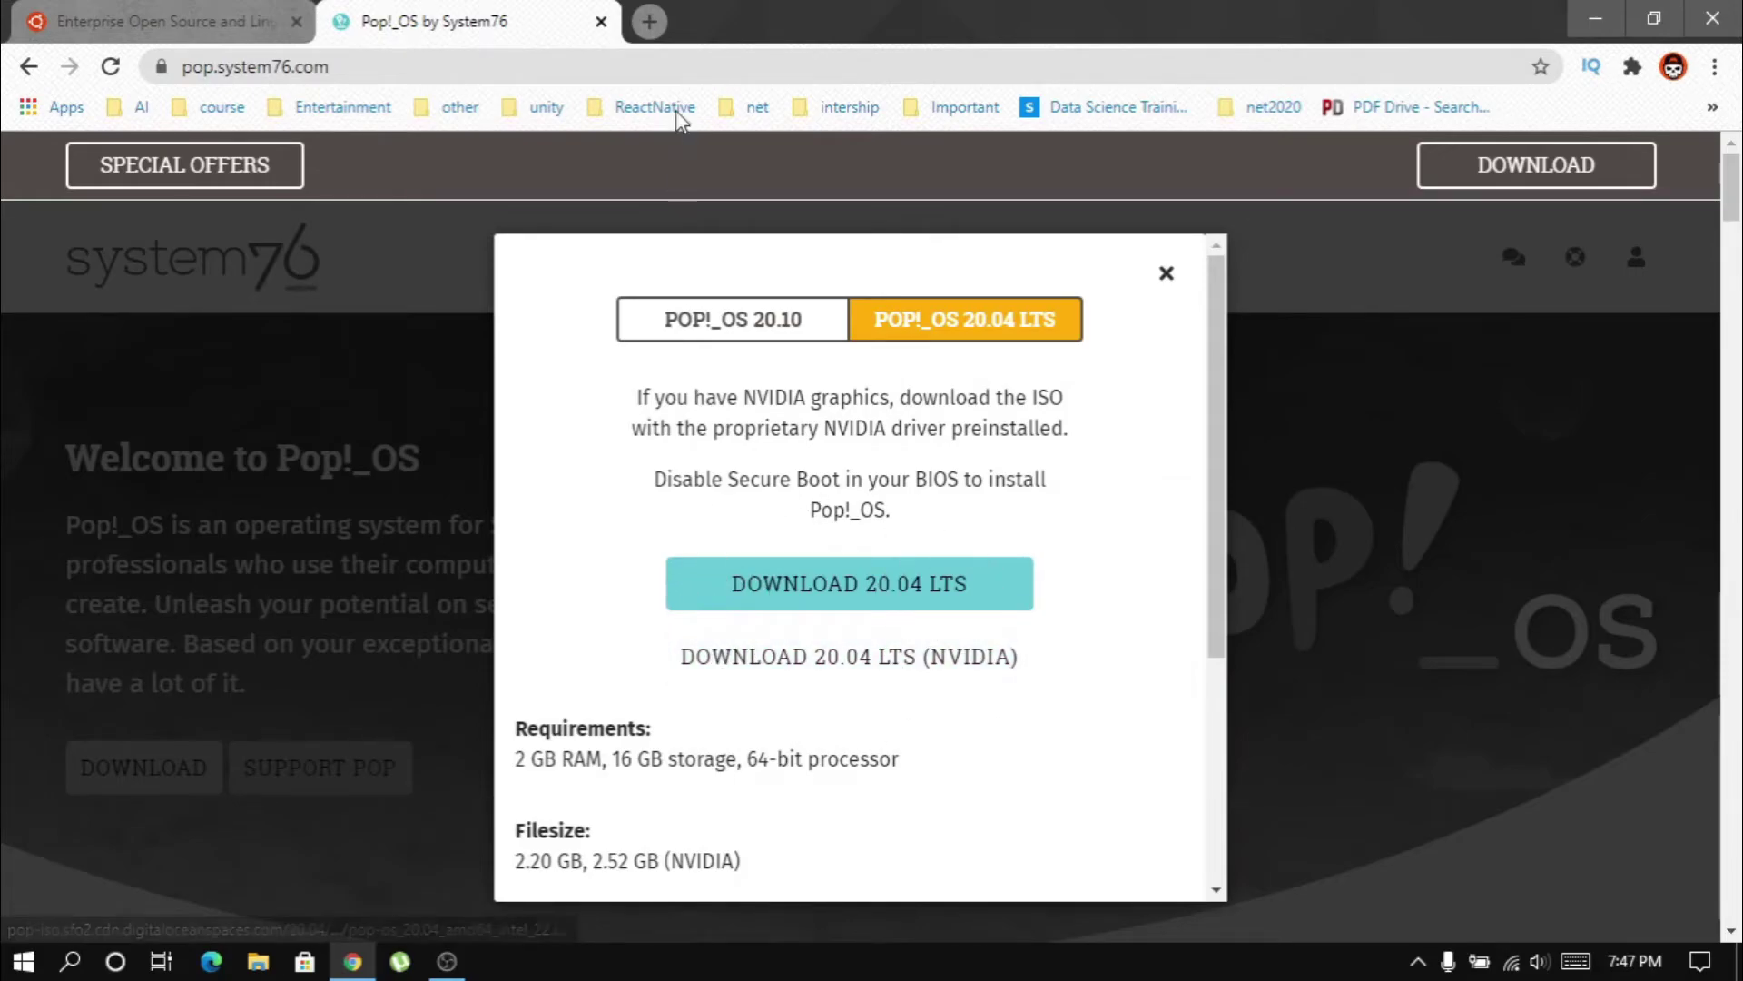
Search for "garuda linux" in another new tab and open the download page of the Garuda Linux website.
click(649, 21)
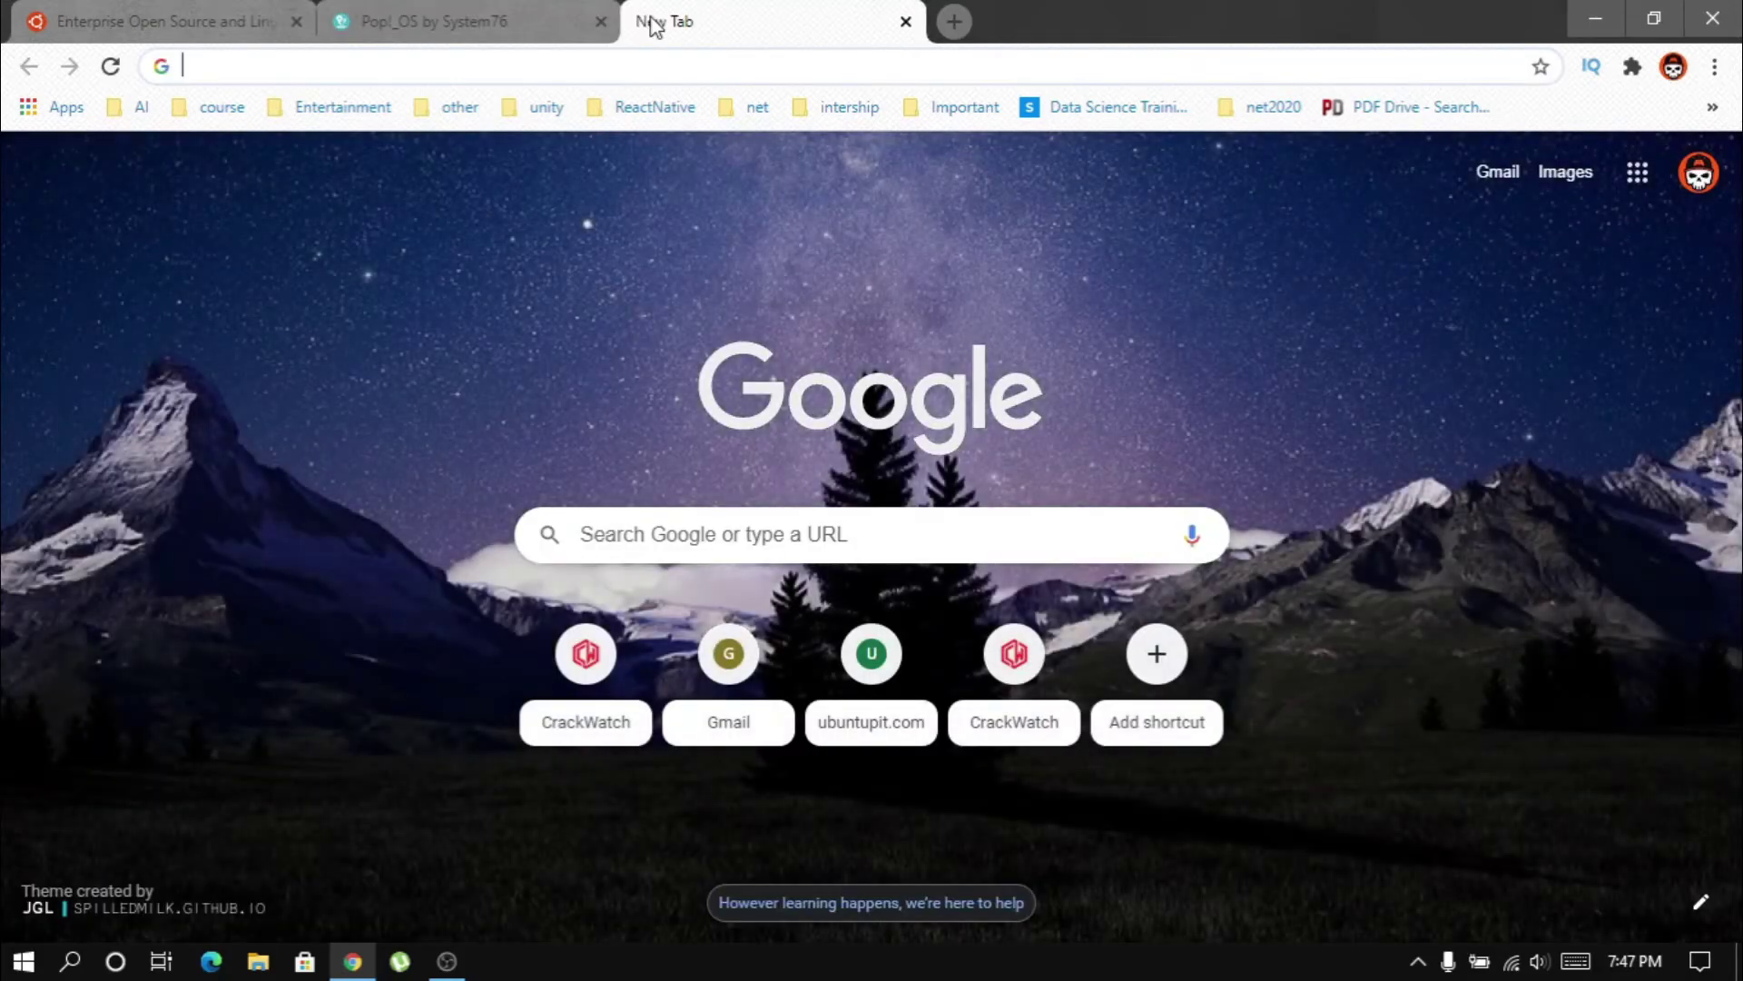
text(garud)
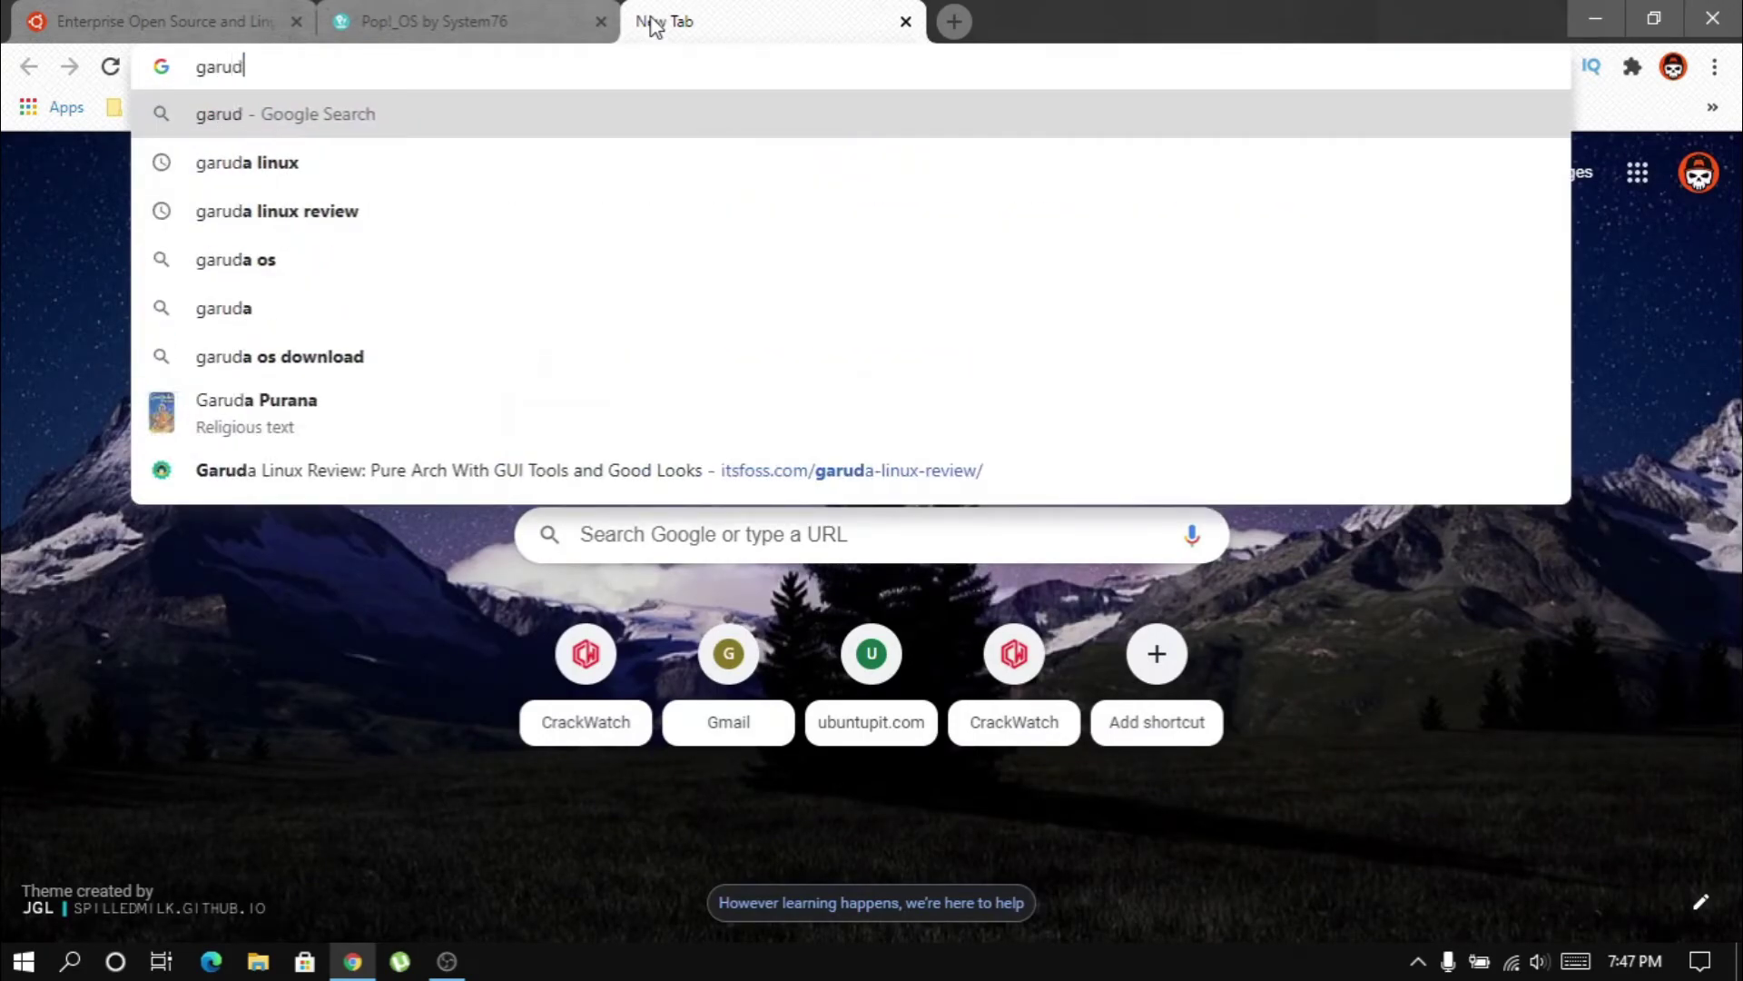
text(a linux)
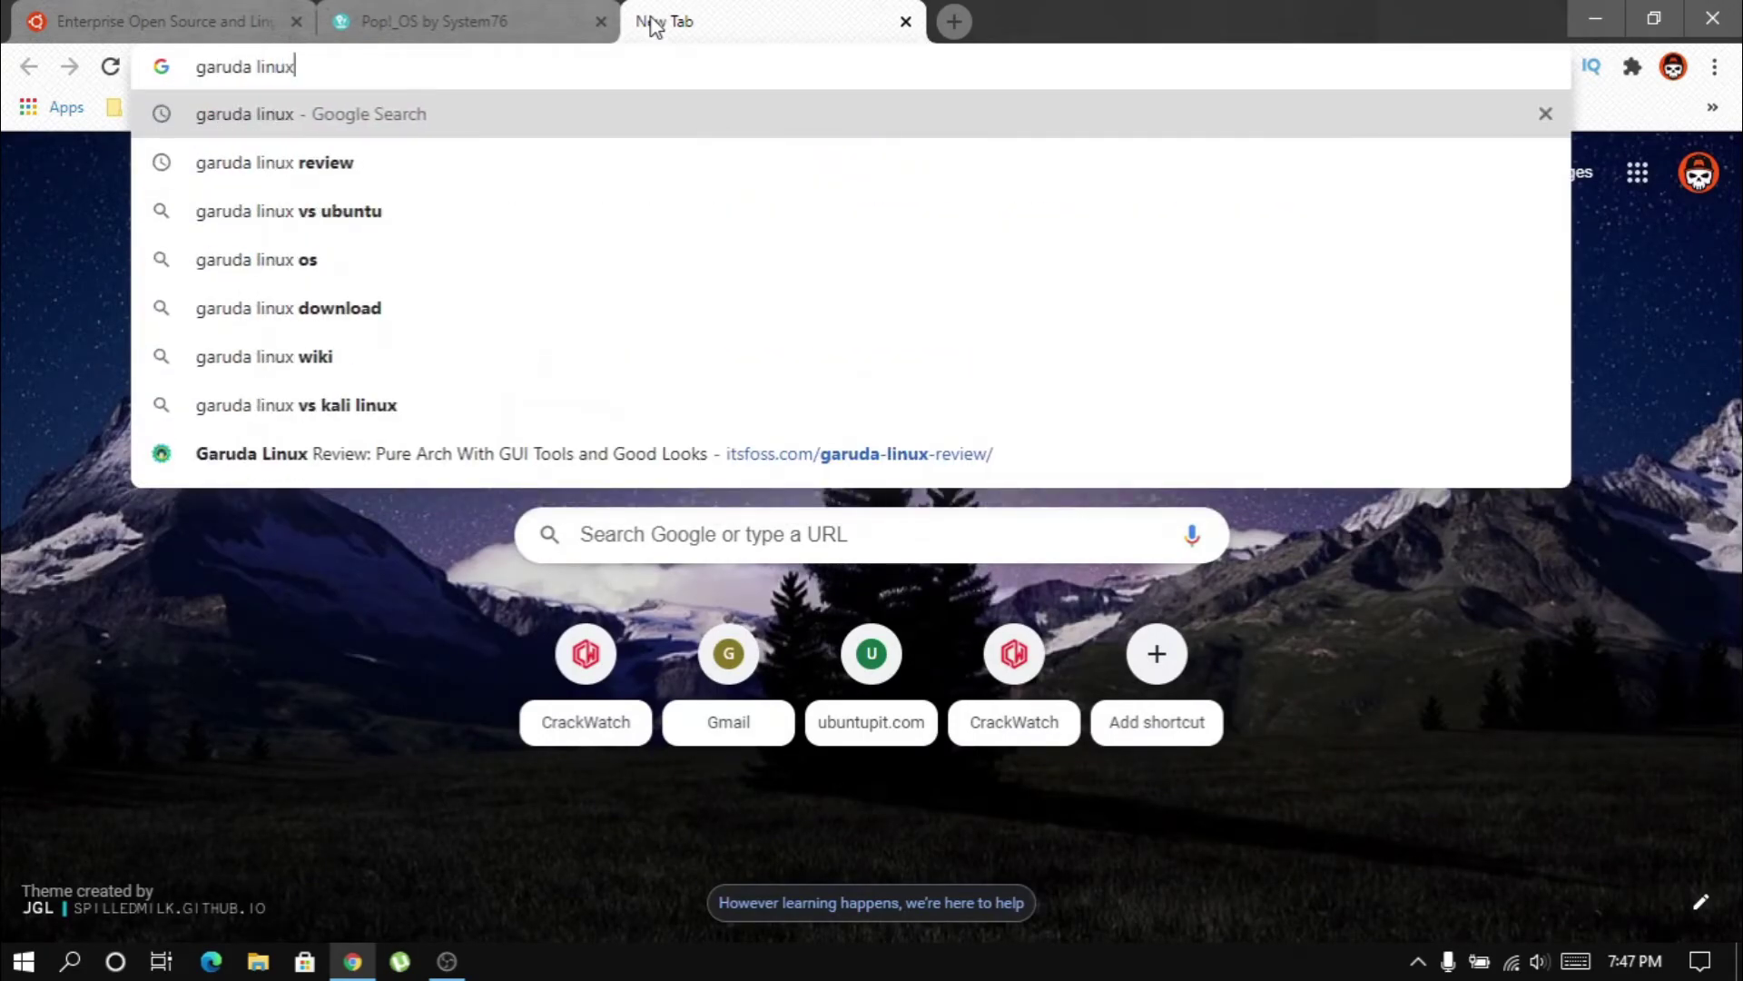
key(Return)
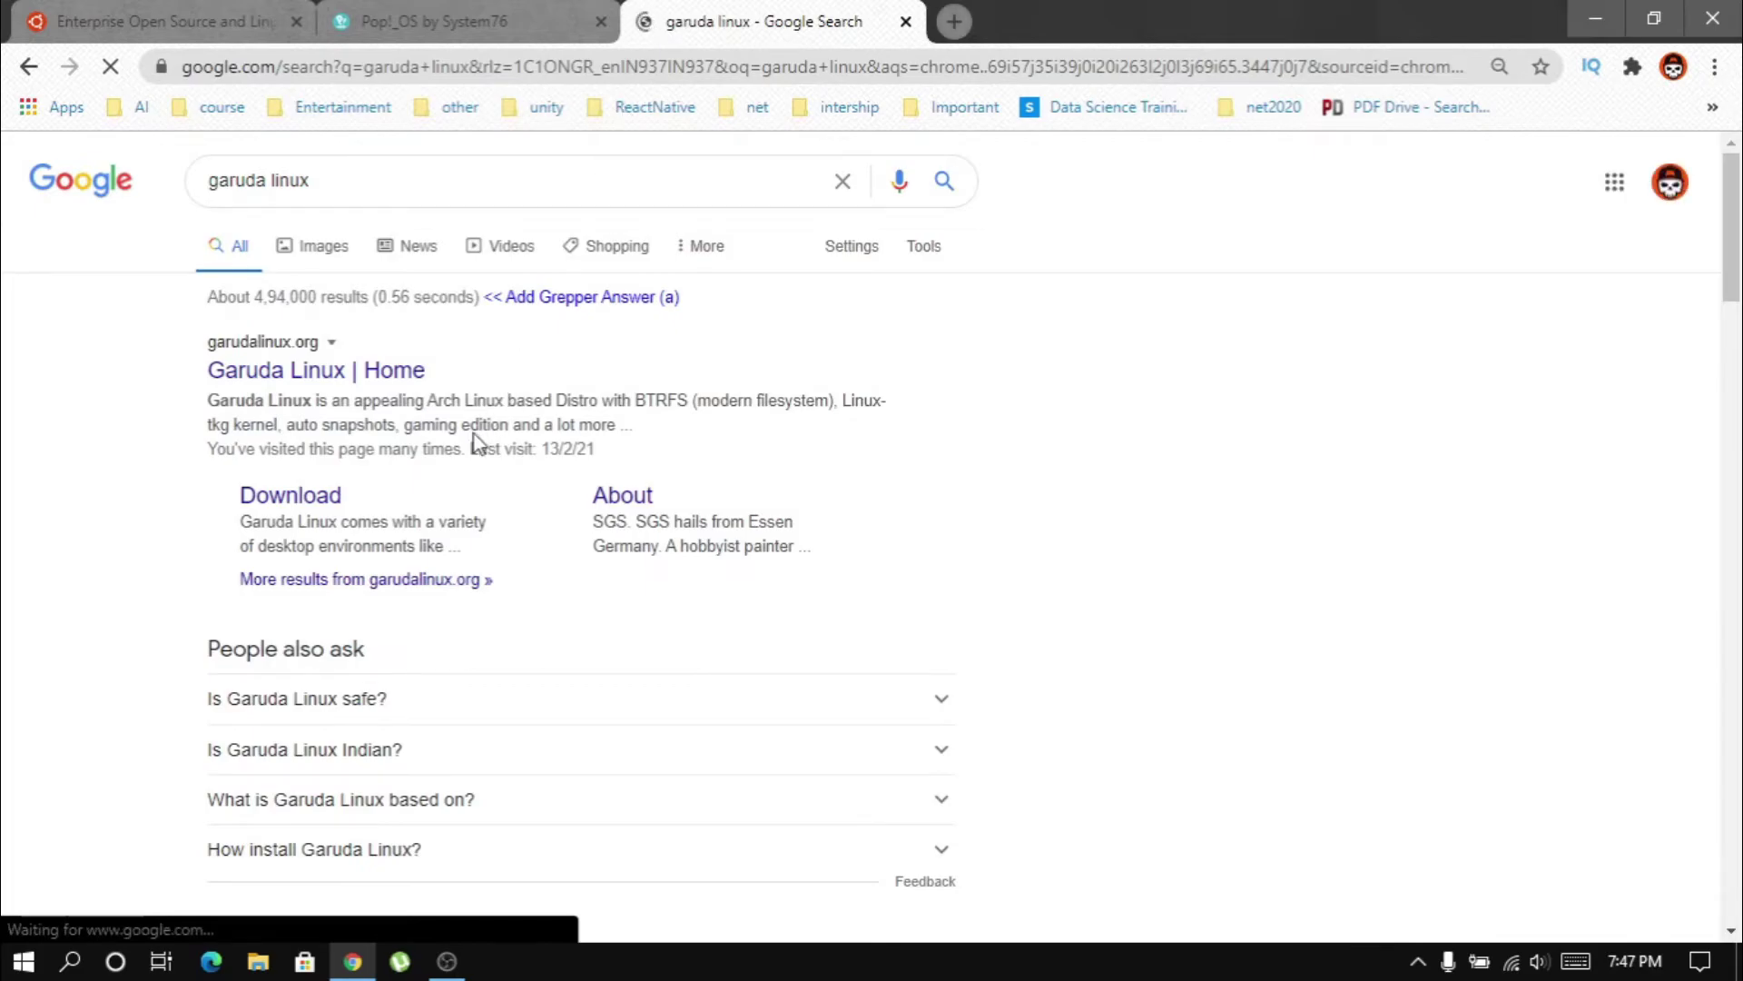
click(291, 502)
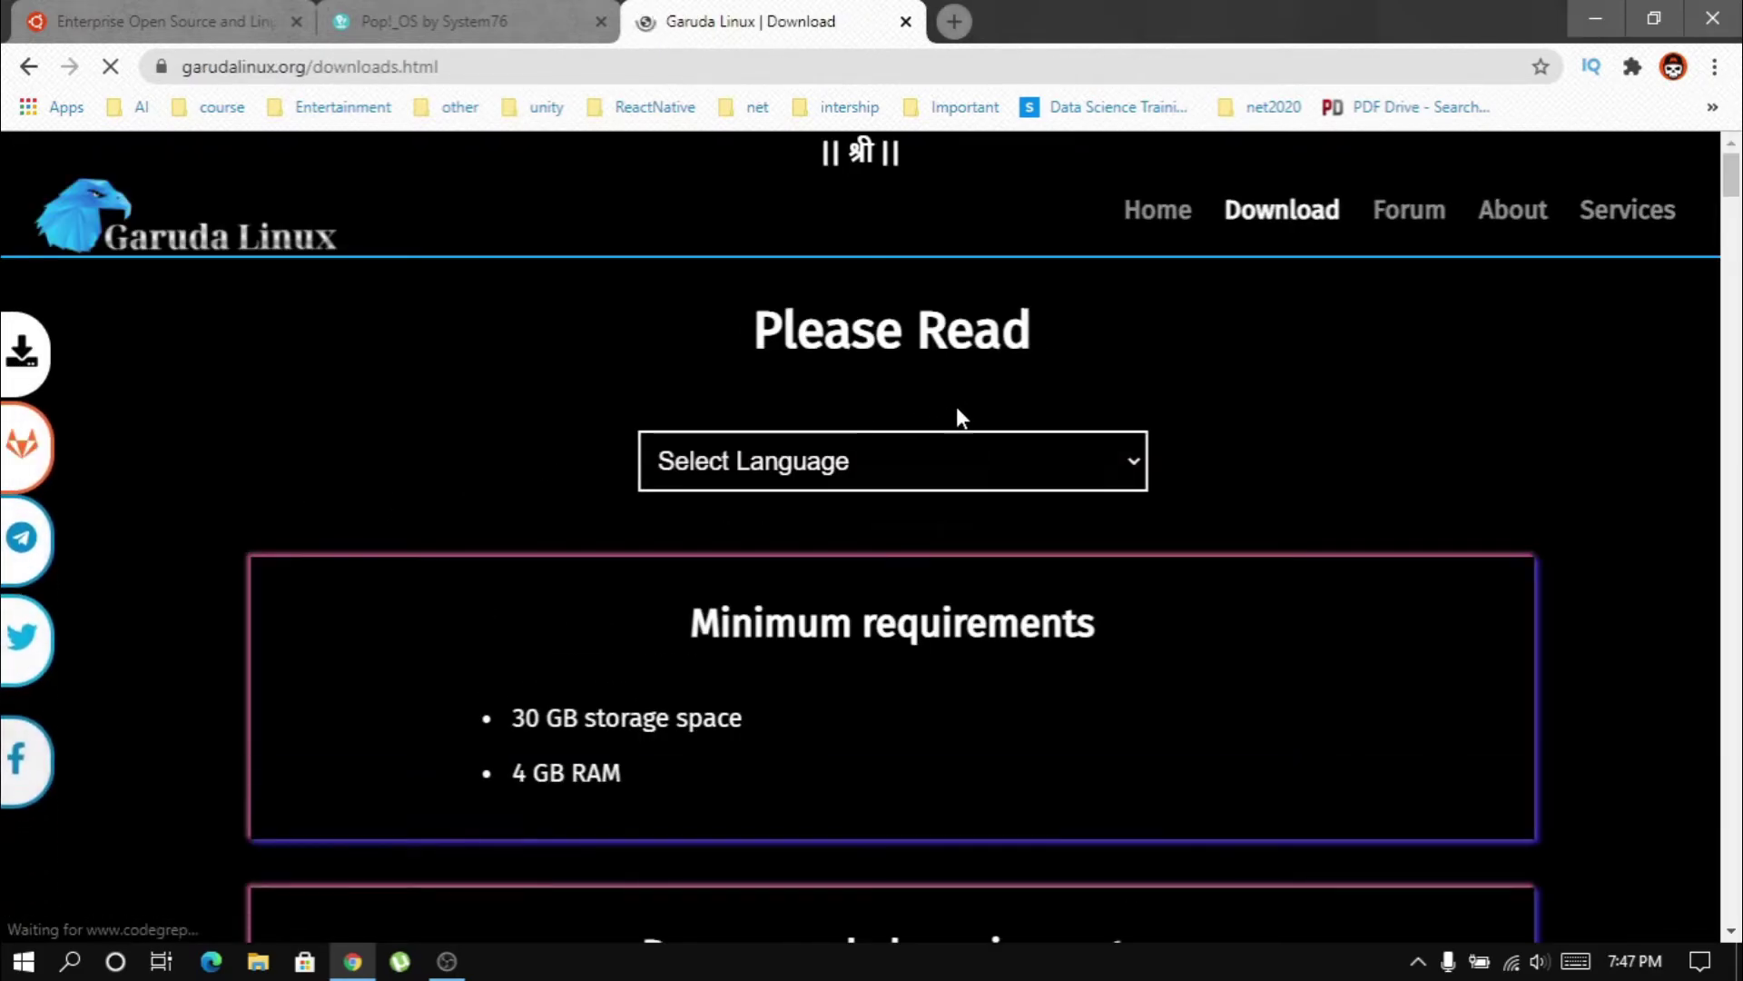
click(1251, 218)
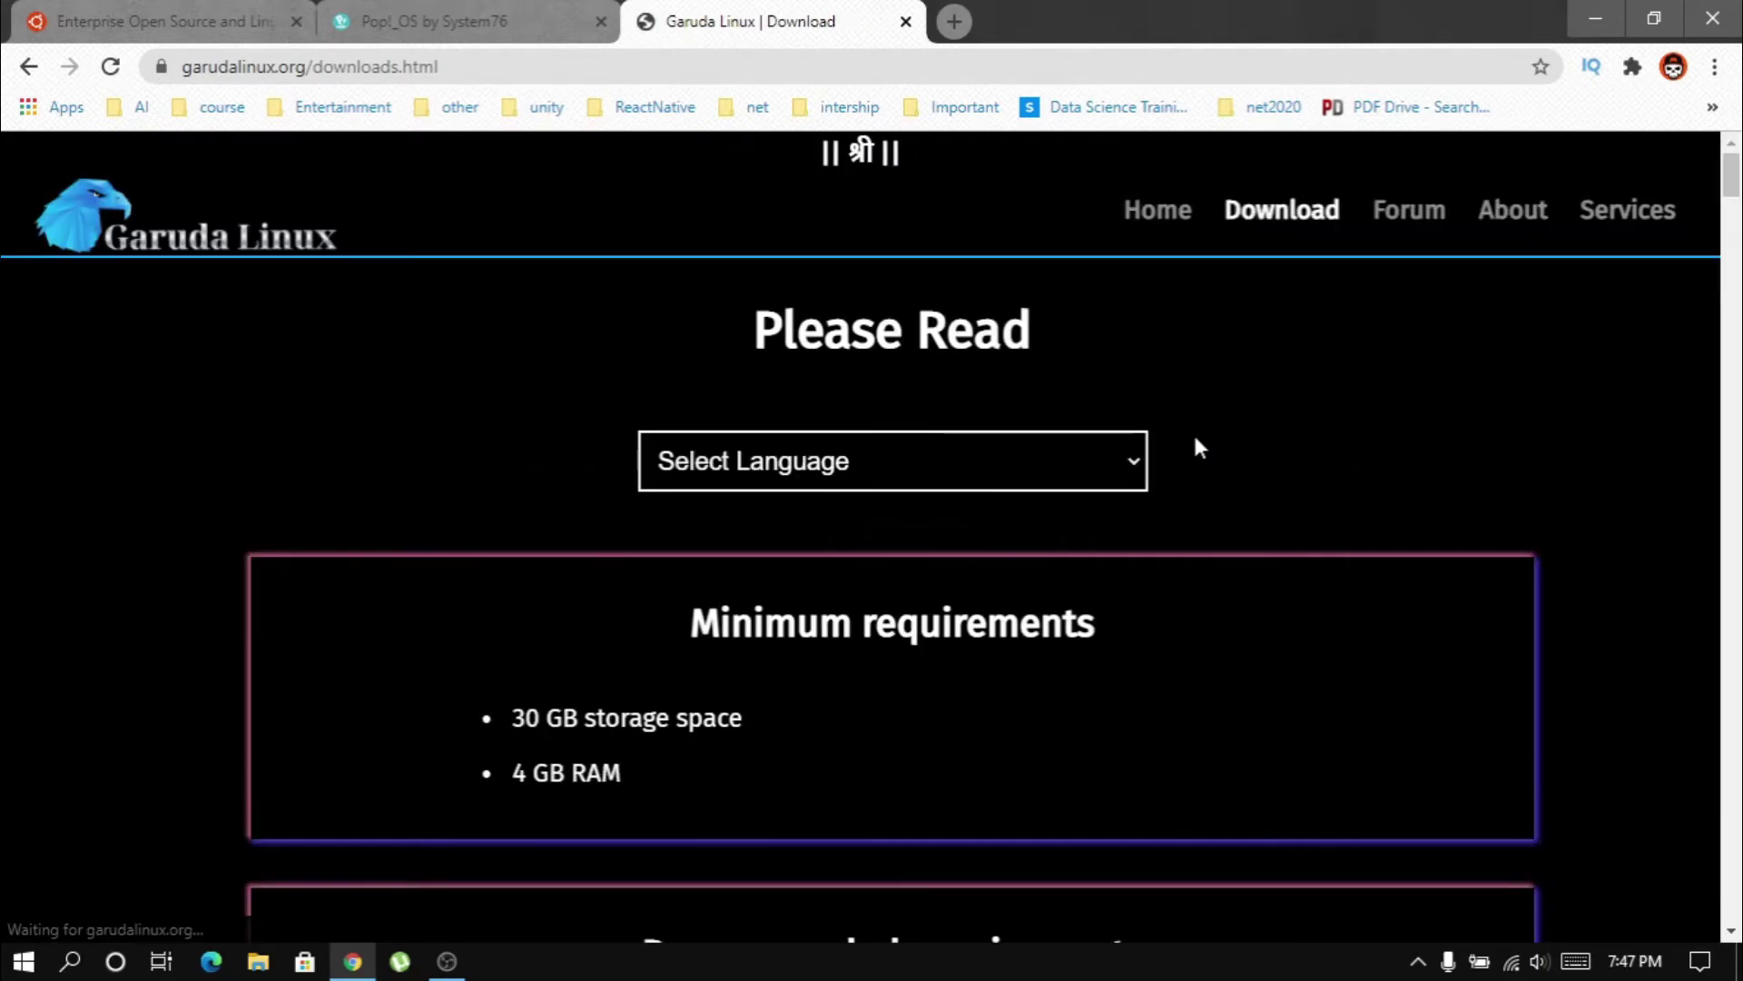
Find the Garuda KDE Dr460nized section and view the download sources for the Dragonized and Dragonized Gaming editions.
scroll(1195, 445, down, 10)
scroll(1196, 454, down, 8)
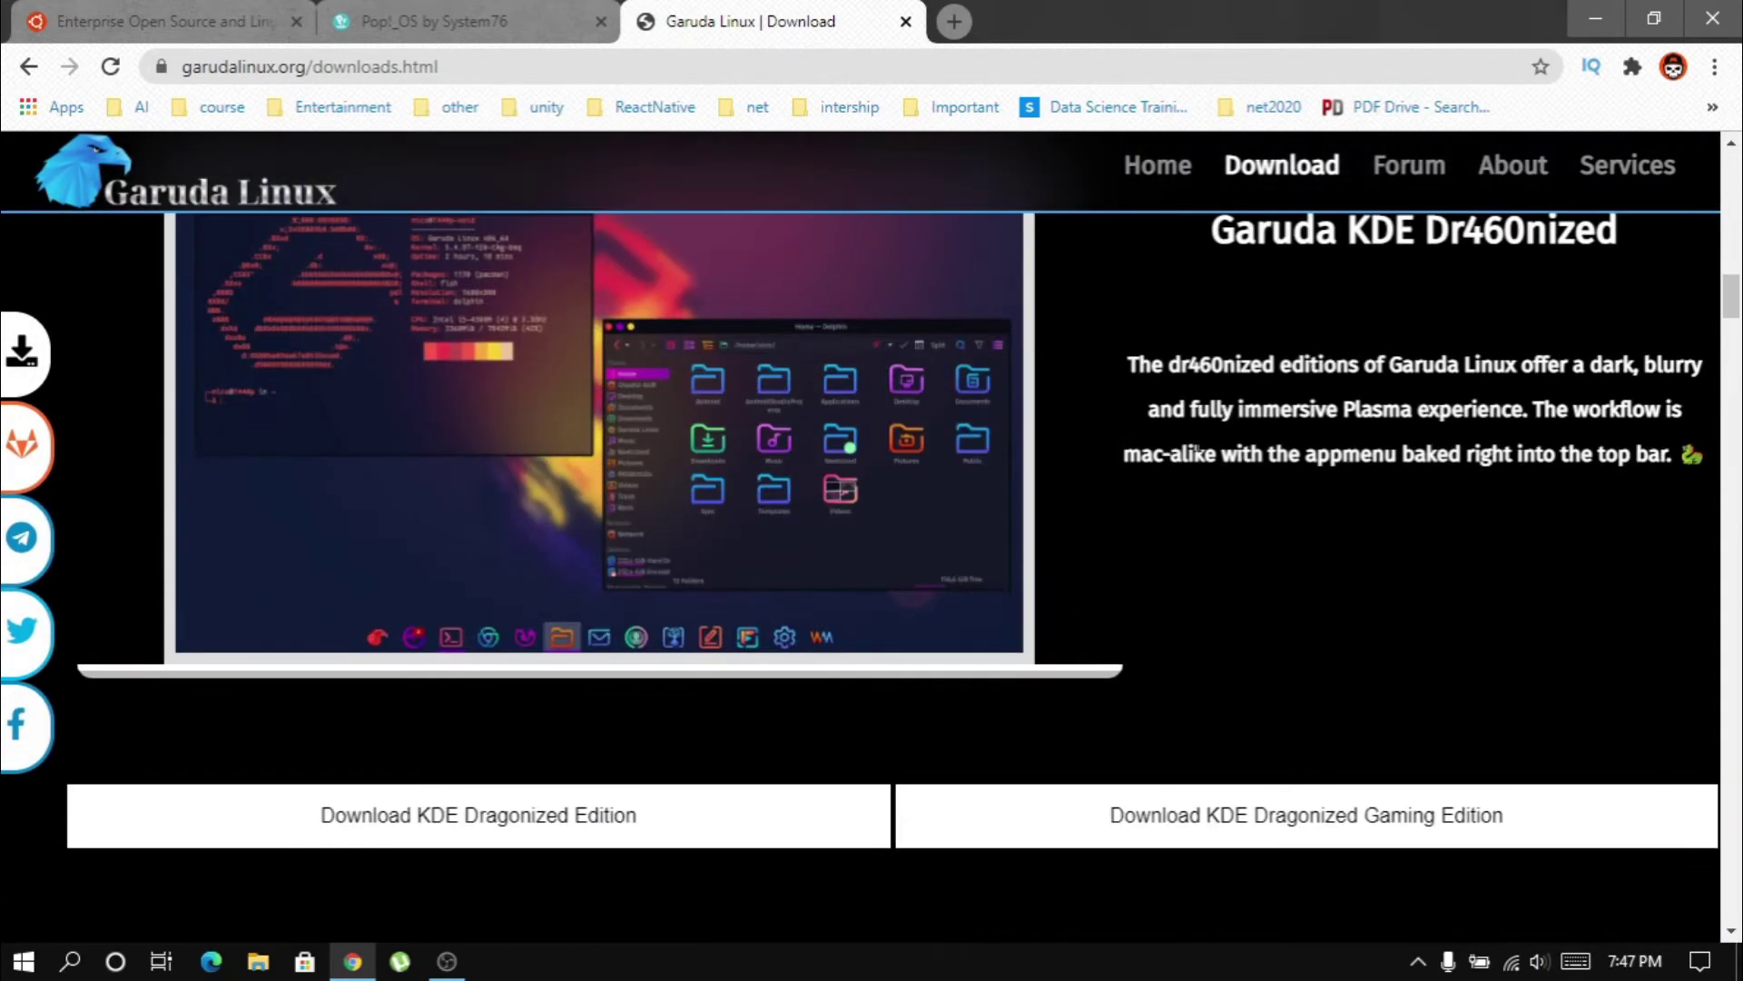
scroll(957, 677, down, 3)
mouse_move(642, 591)
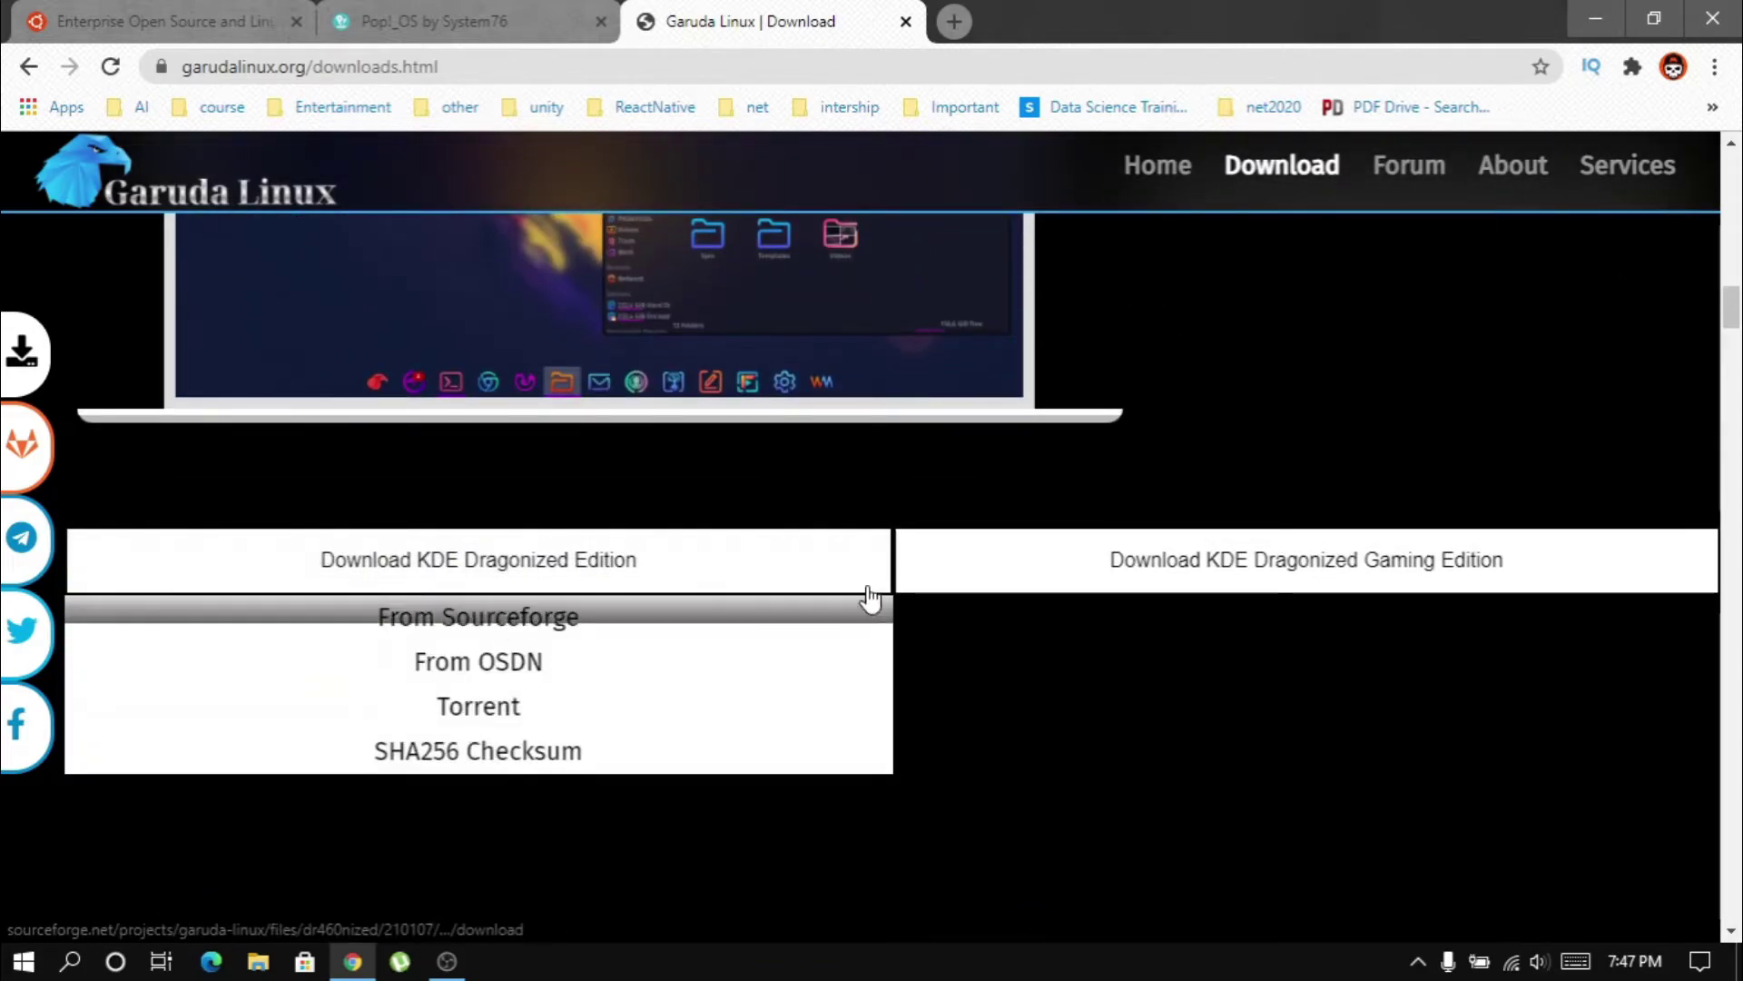
mouse_move(1160, 568)
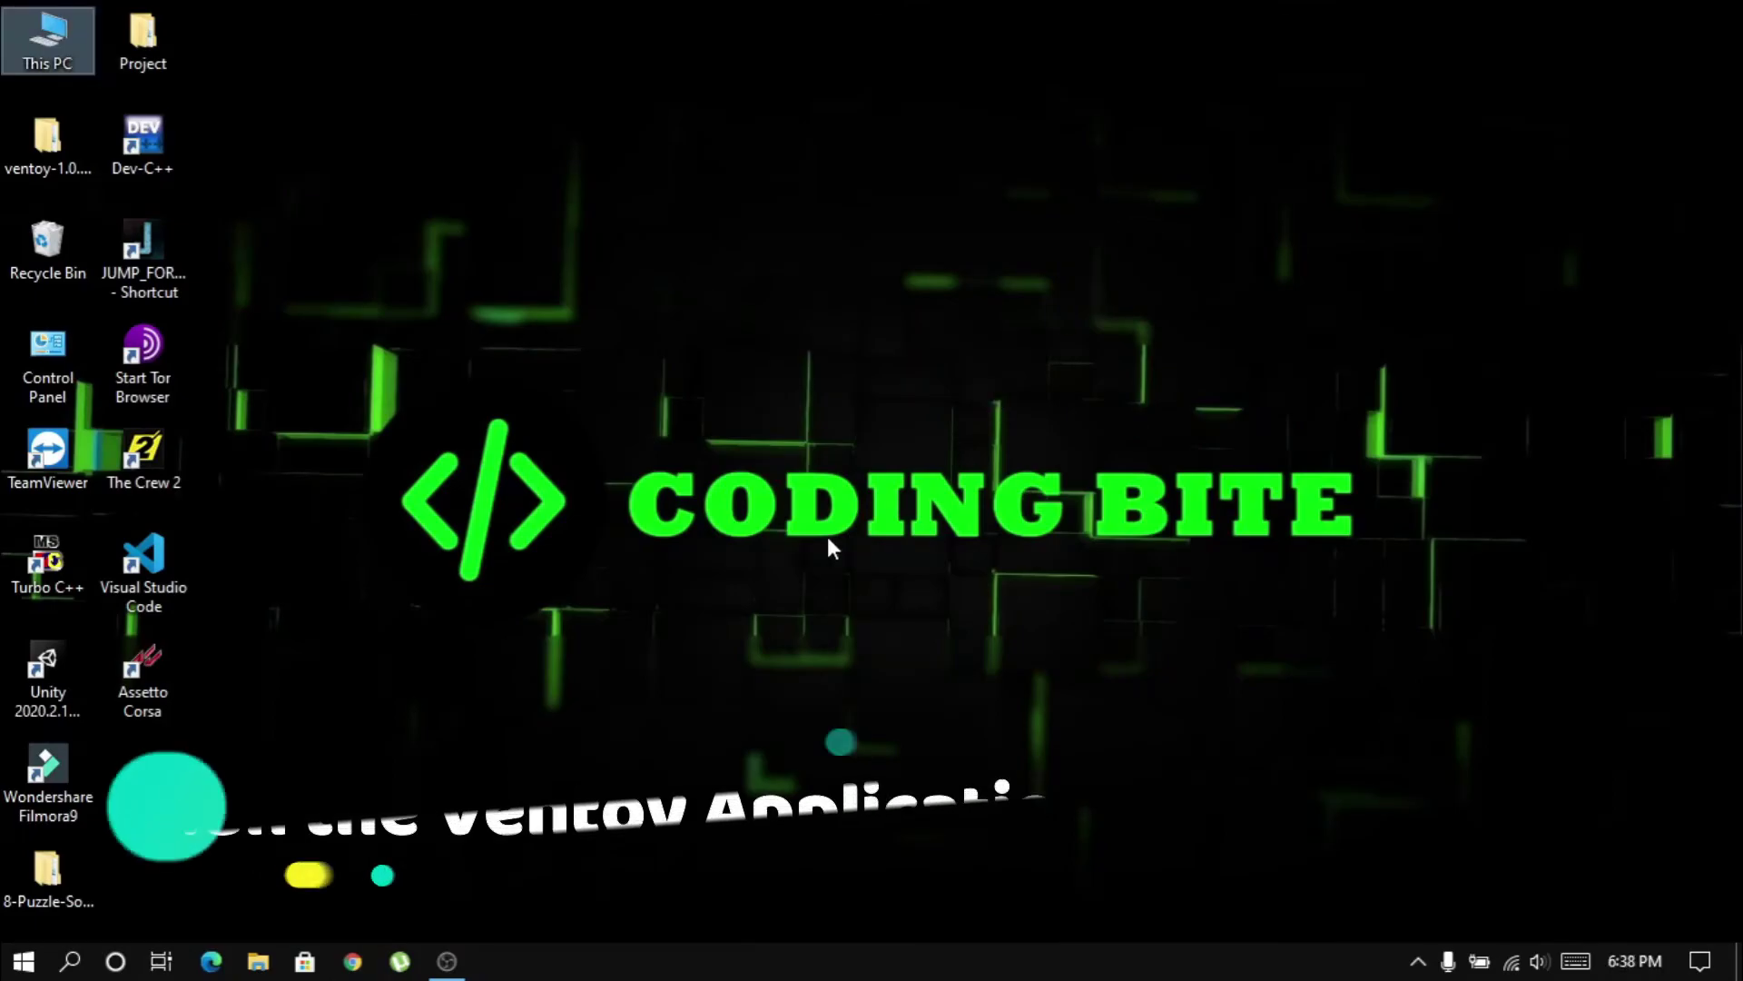
Open the extracted ventoy-1.0.35-windows folder on the desktop and run Ventoy2Disk.exe from its ventoy-1.0.35 subfolder.
double_click(69, 155)
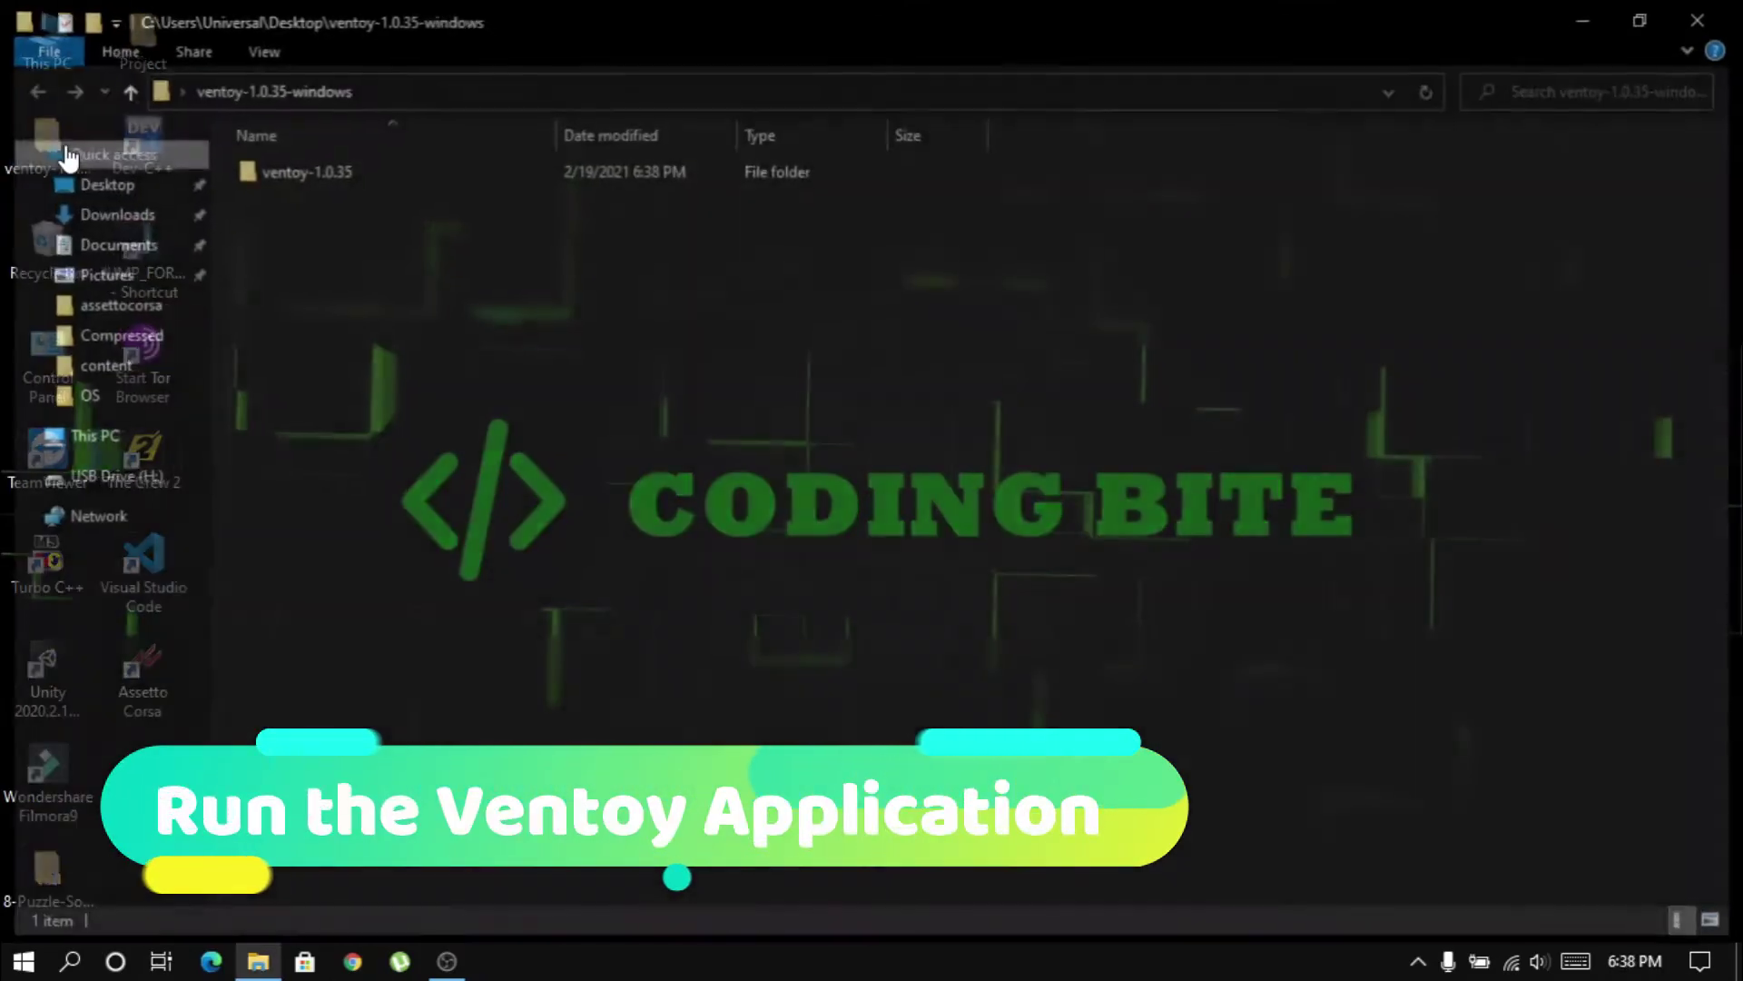
double_click(471, 172)
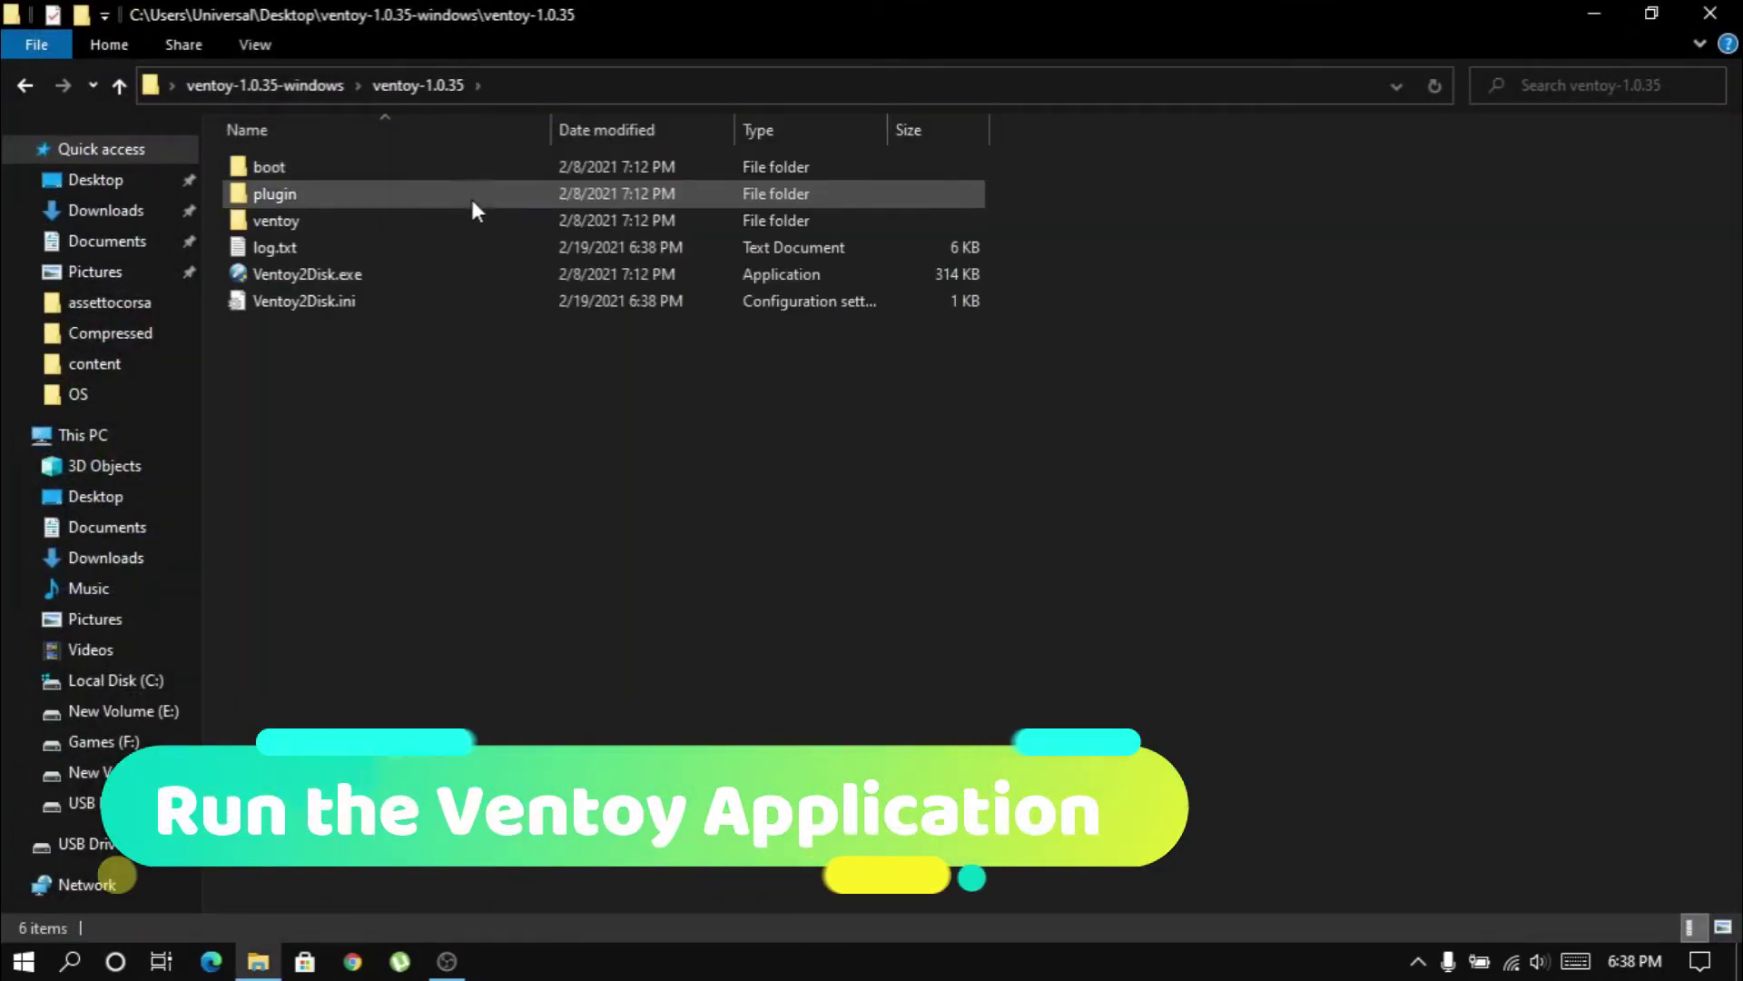
double_click(472, 275)
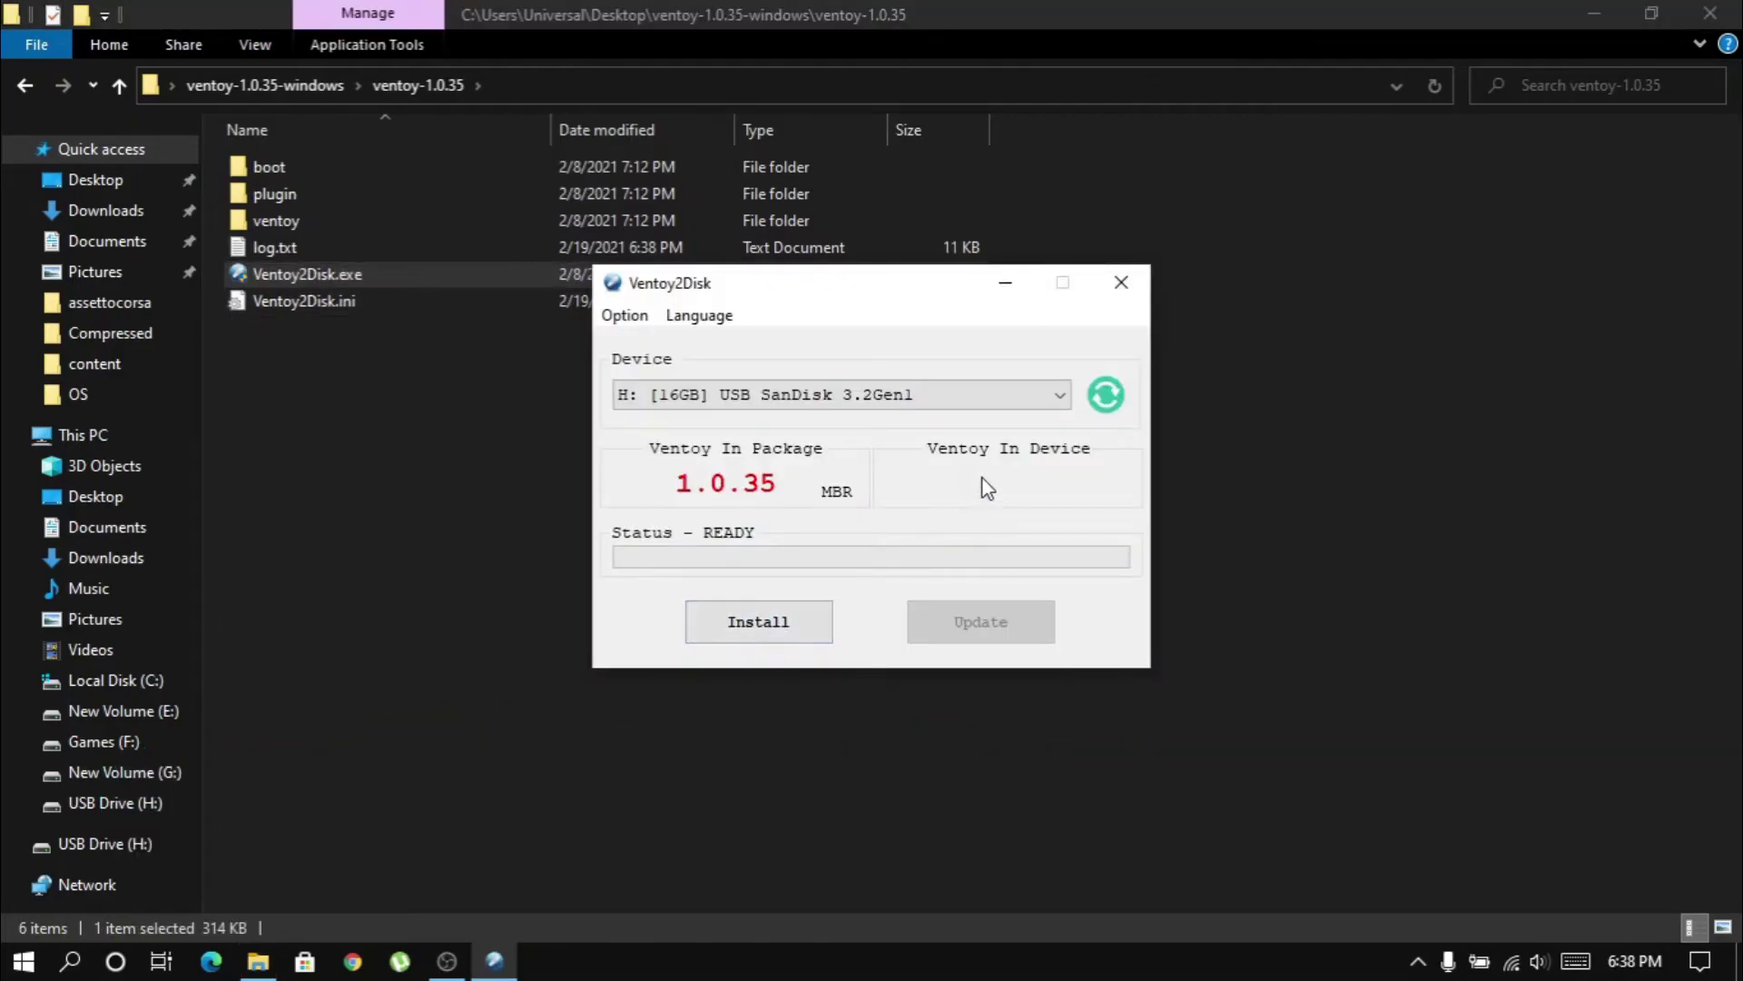
Install Ventoy on the 16GB SanDisk USB drive (H:), accepting both format confirmations, and close Ventoy2Disk when done.
click(808, 634)
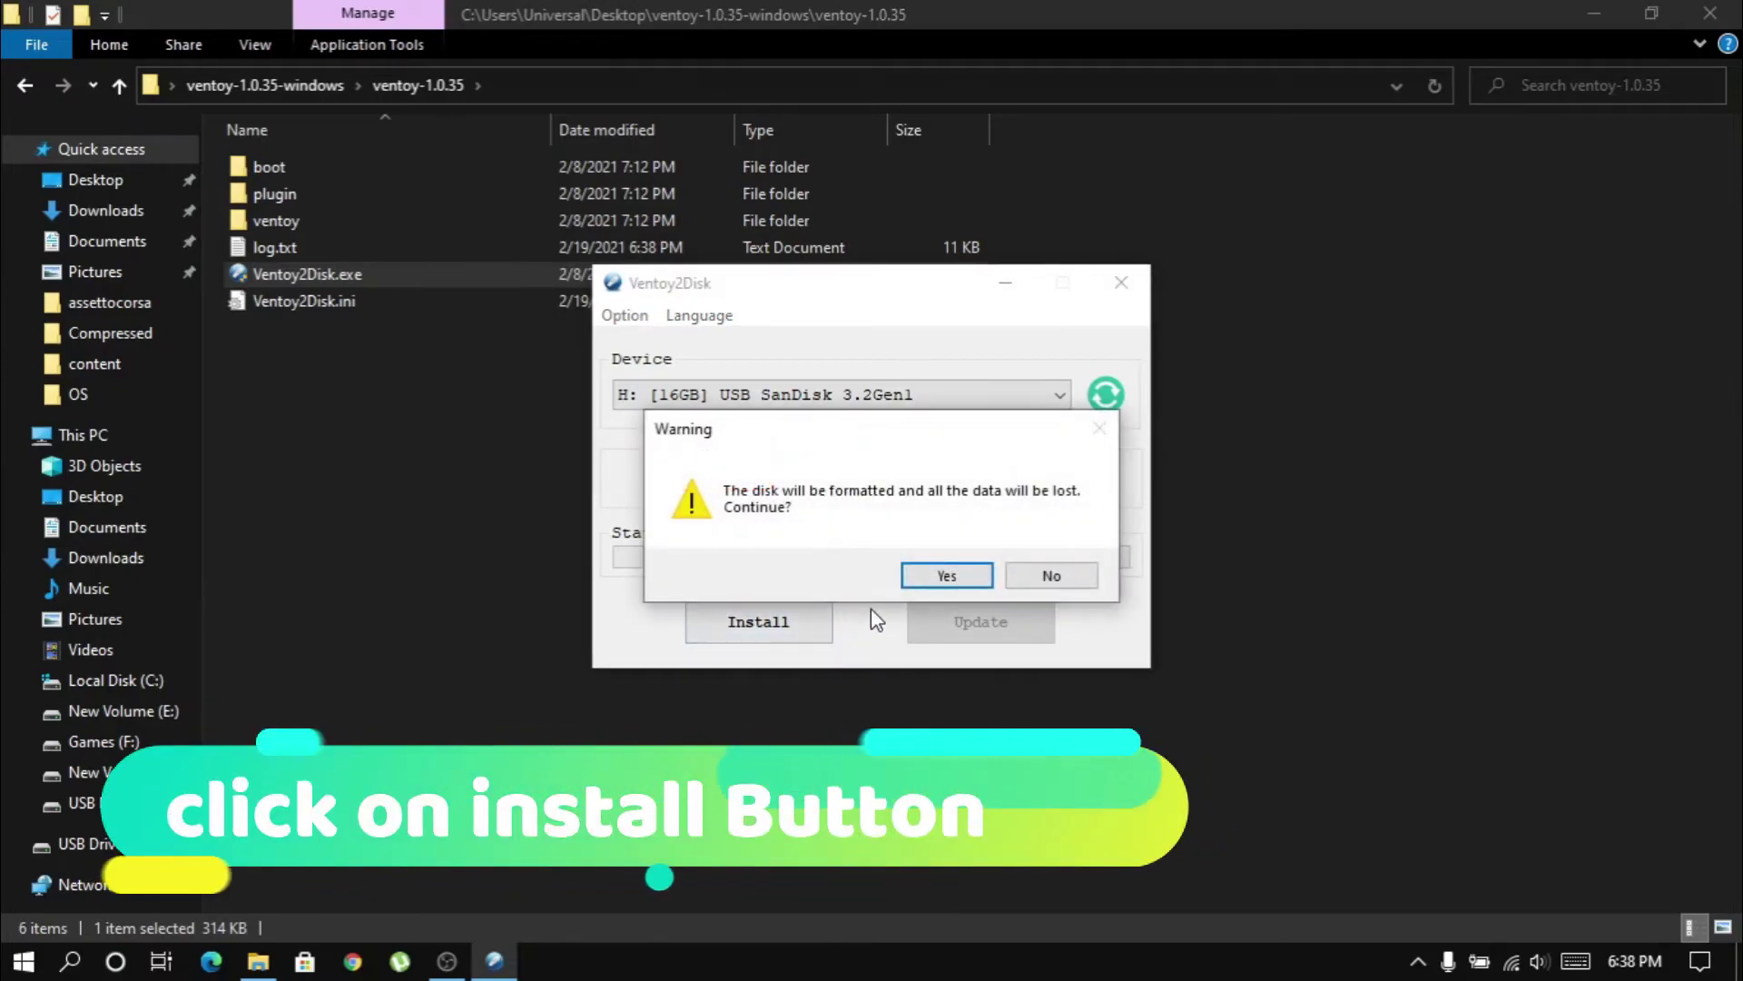
click(952, 581)
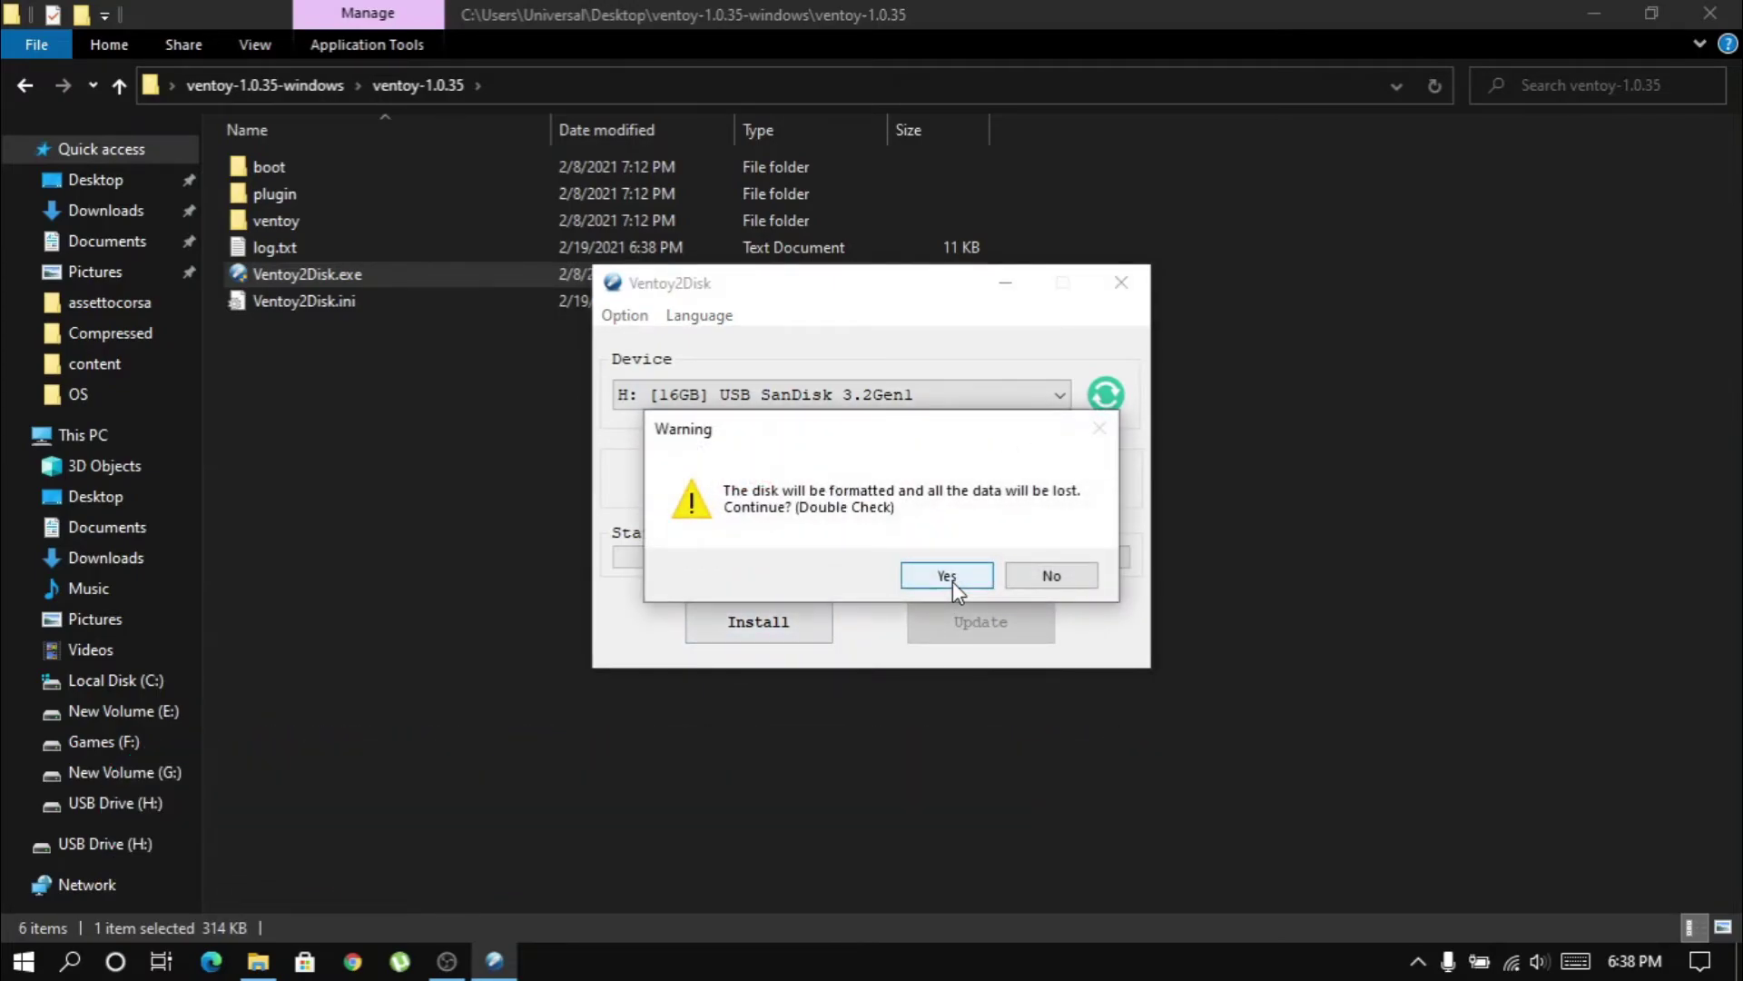
click(946, 576)
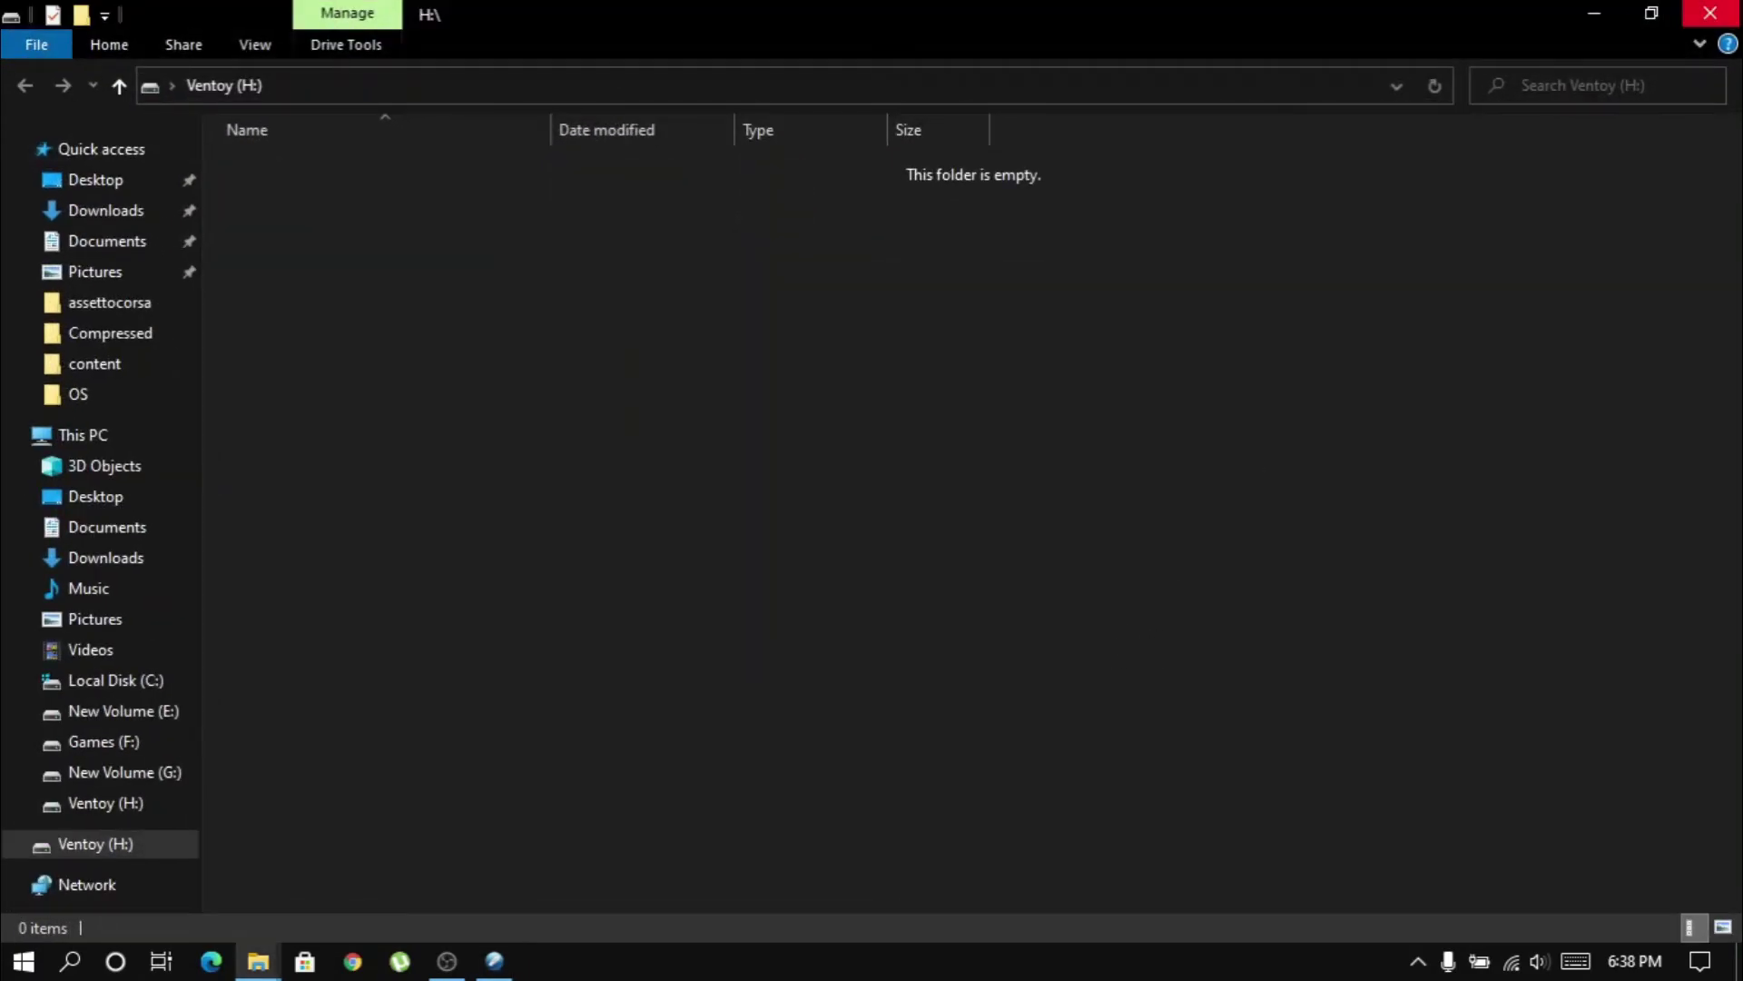
click(1711, 13)
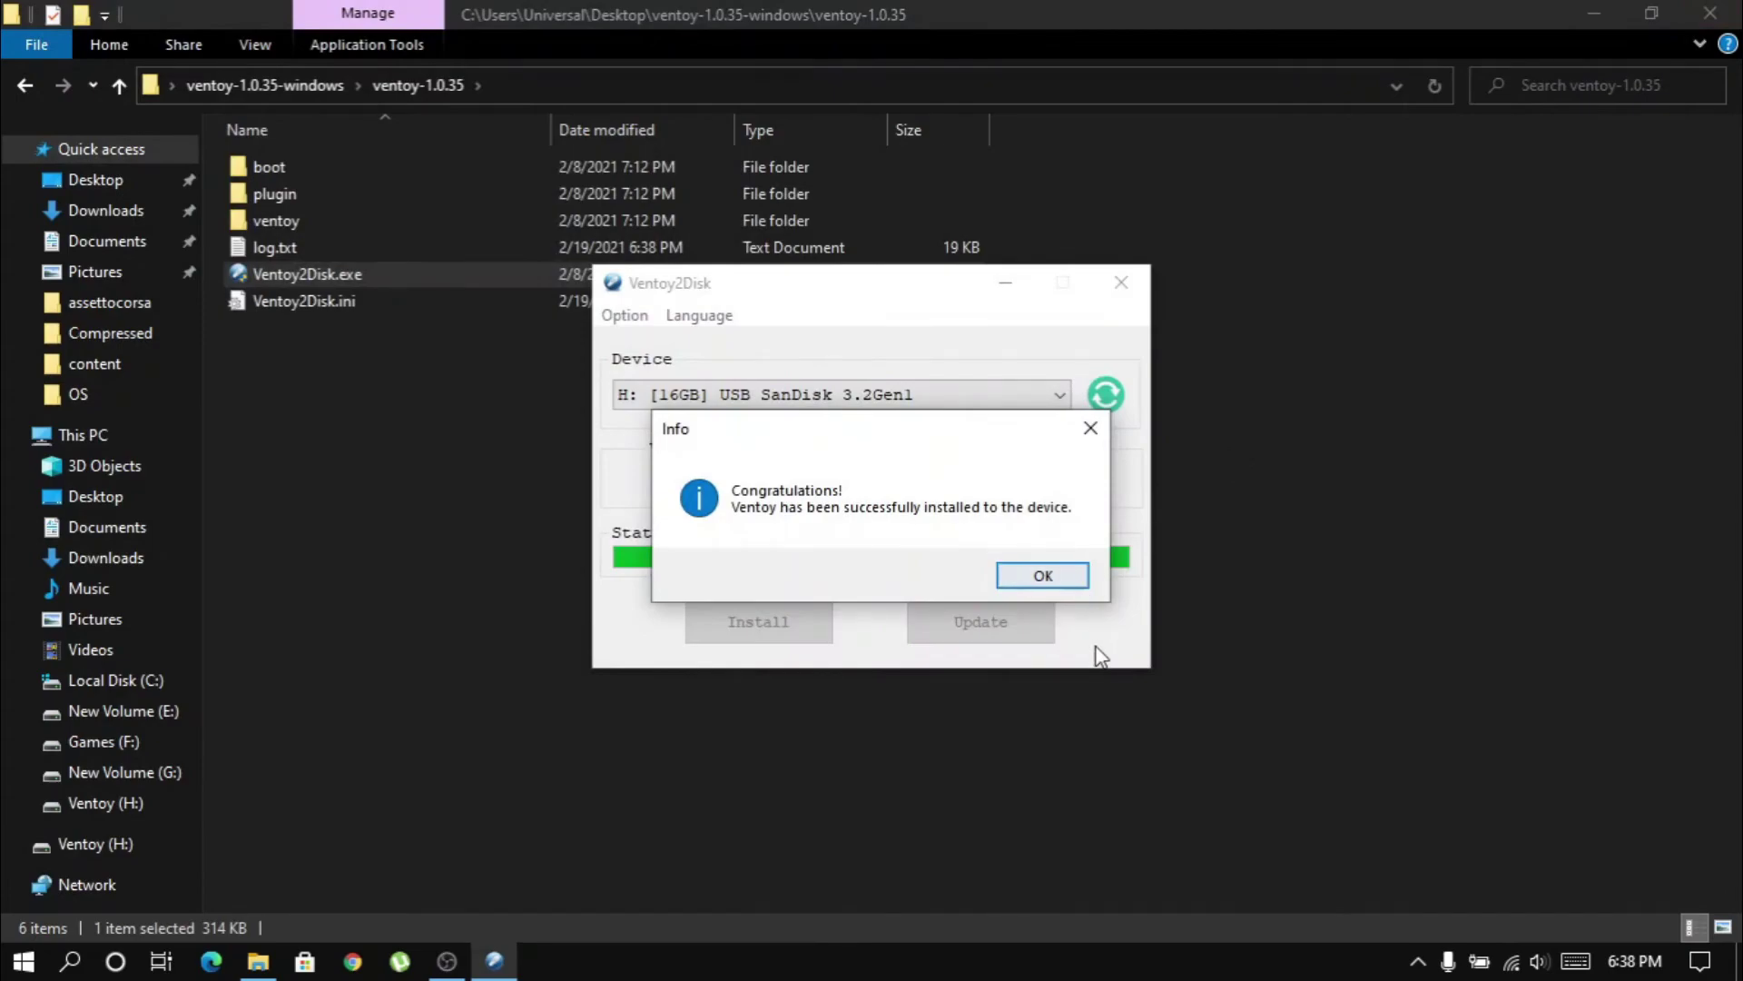
click(1086, 575)
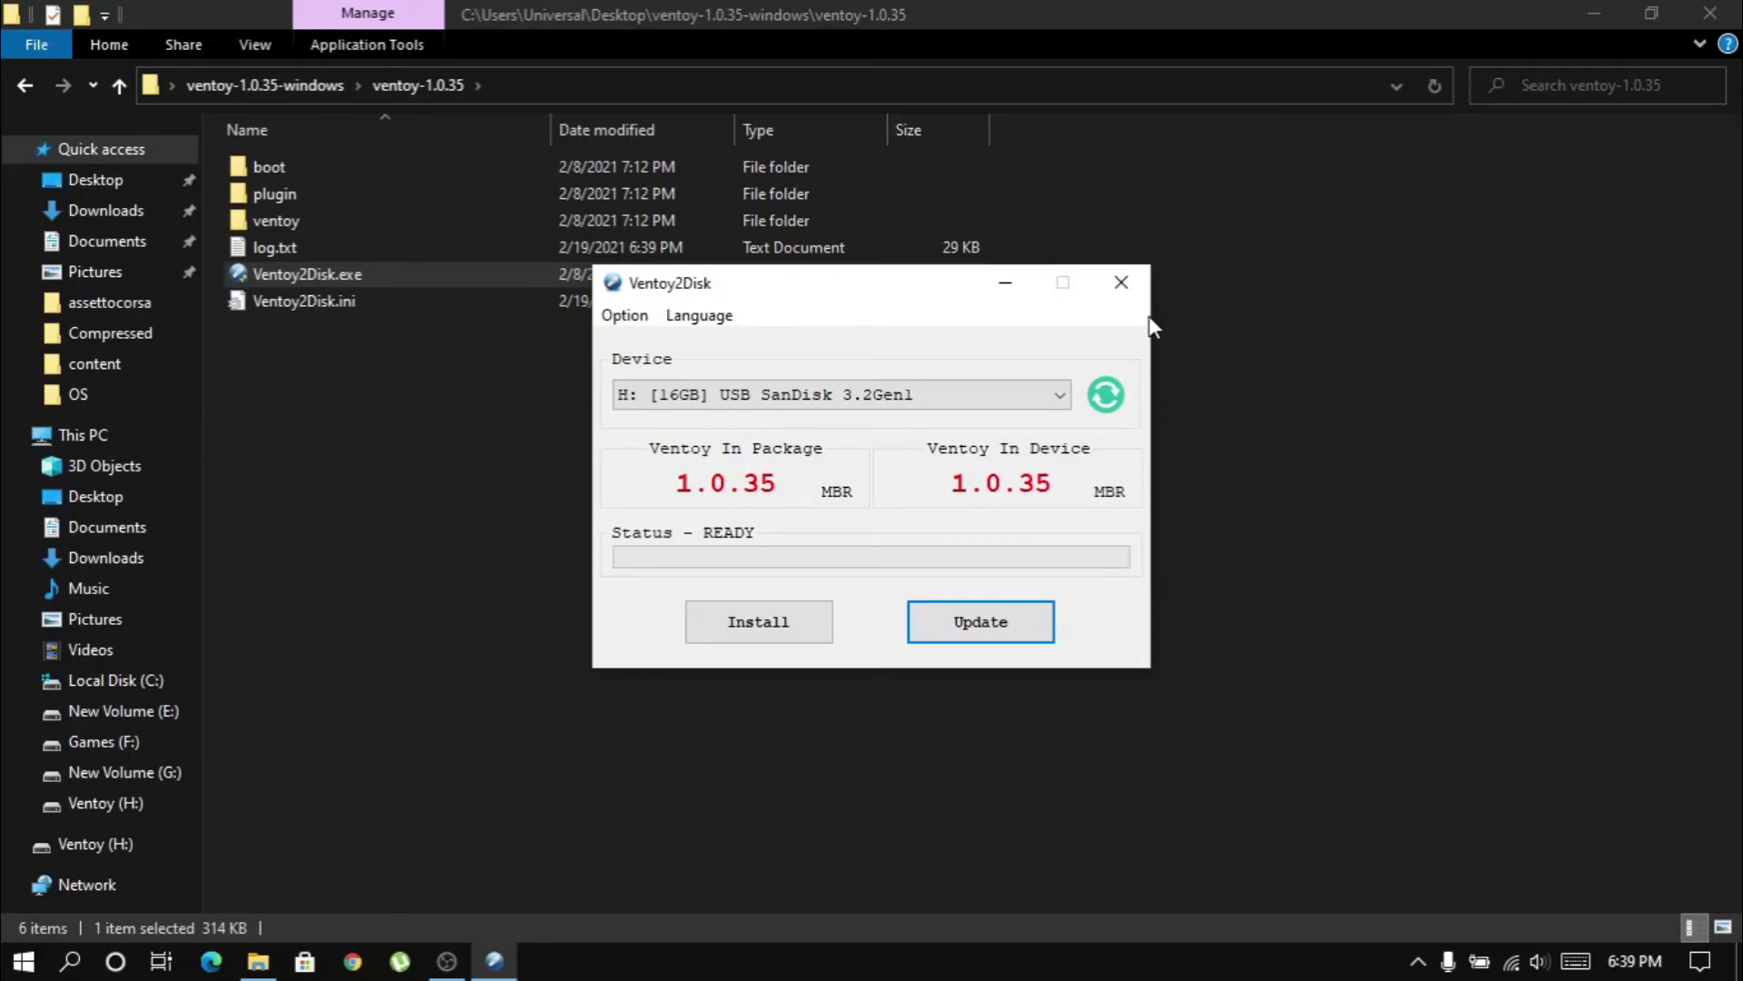
click(1123, 283)
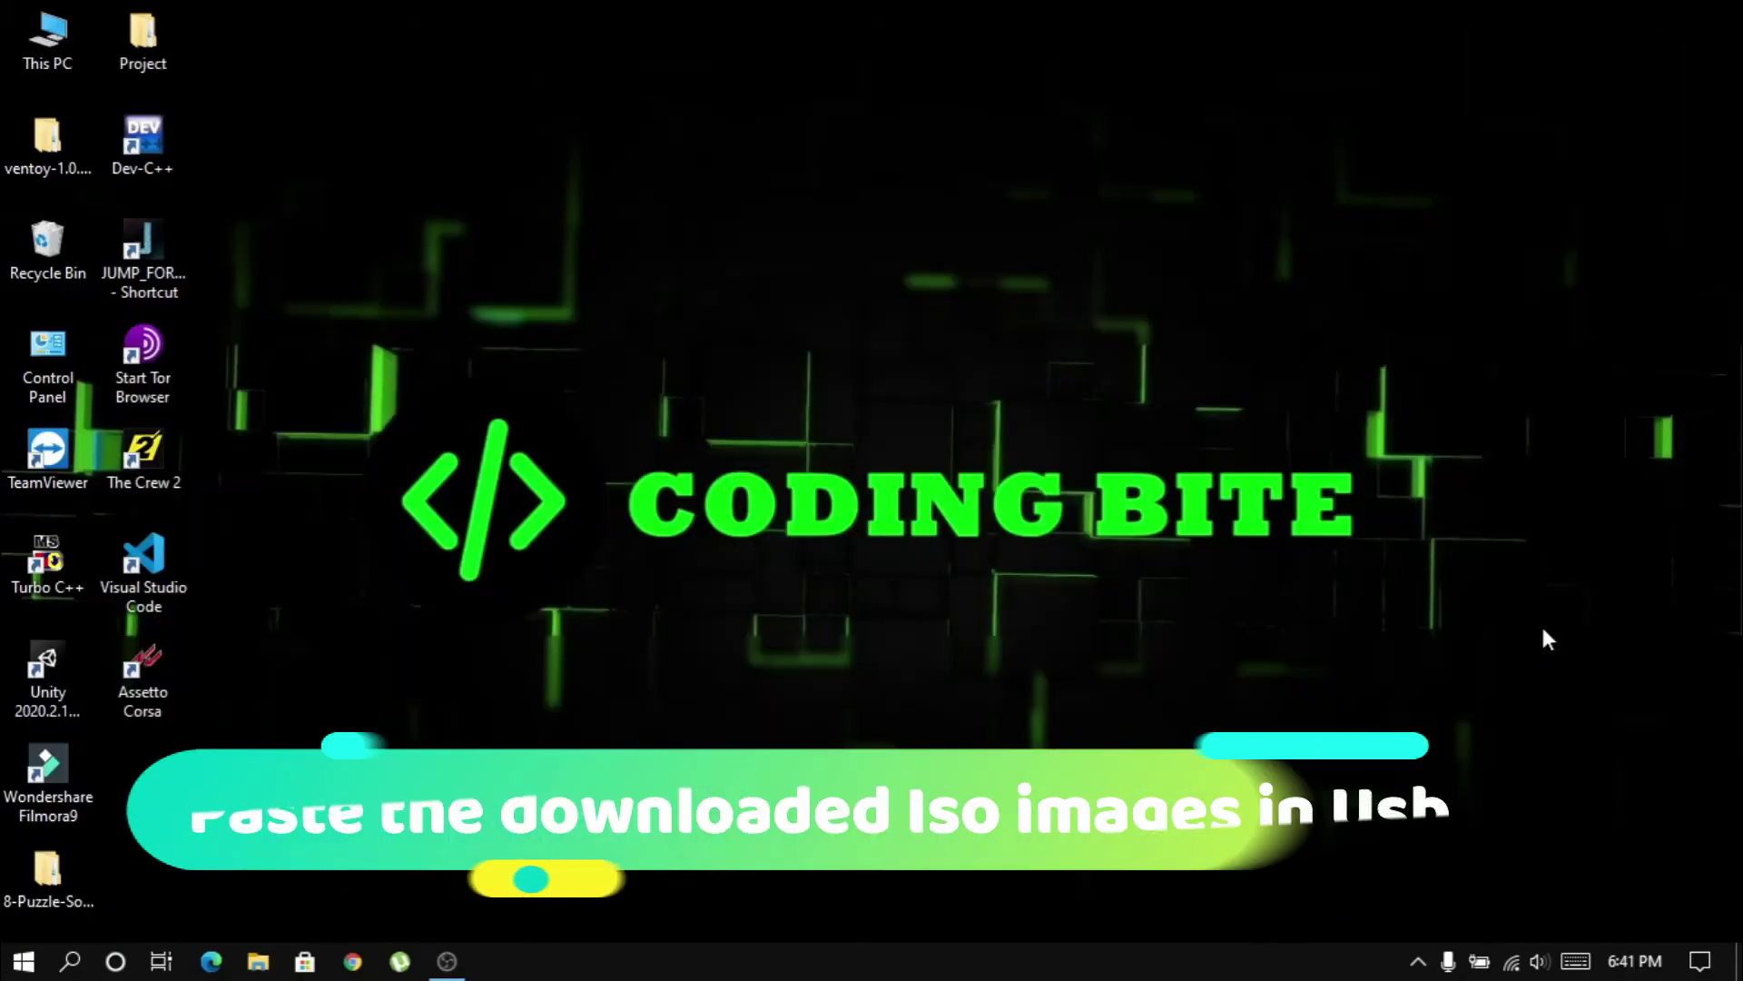
Copy the Garuda Linux OS, PopOS and Ubuntu ISO files from the OS folder in Videos.
double_click(47, 39)
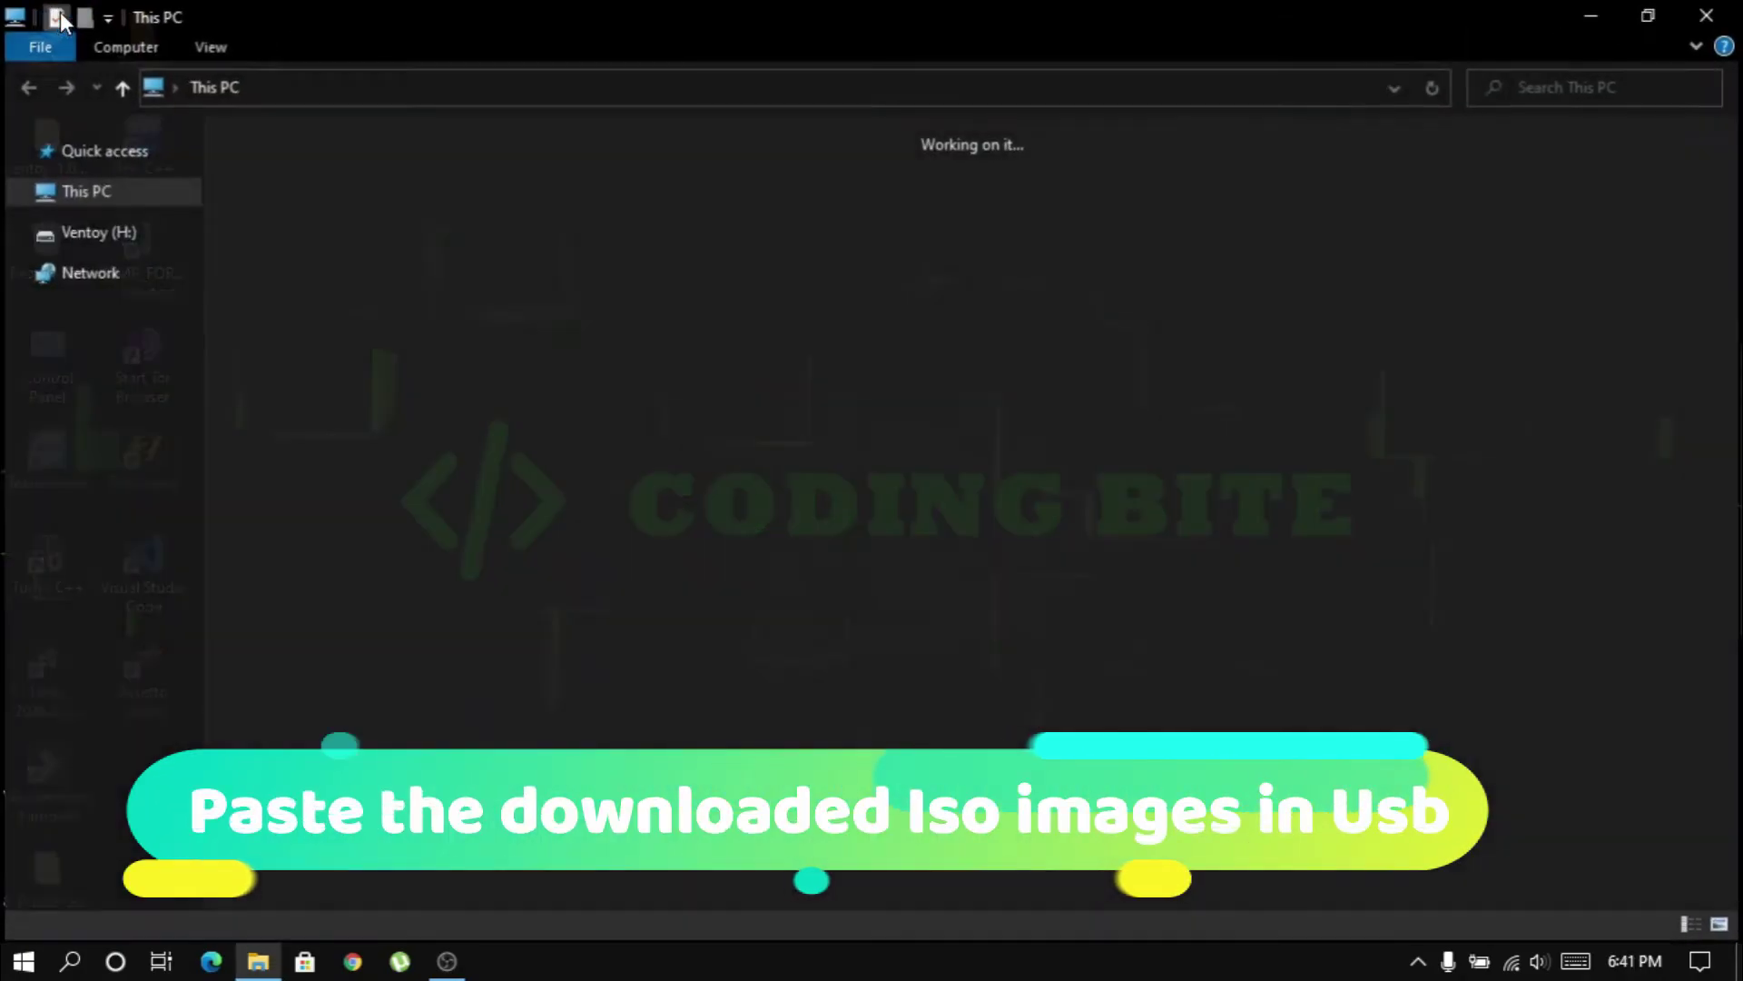
click(95, 650)
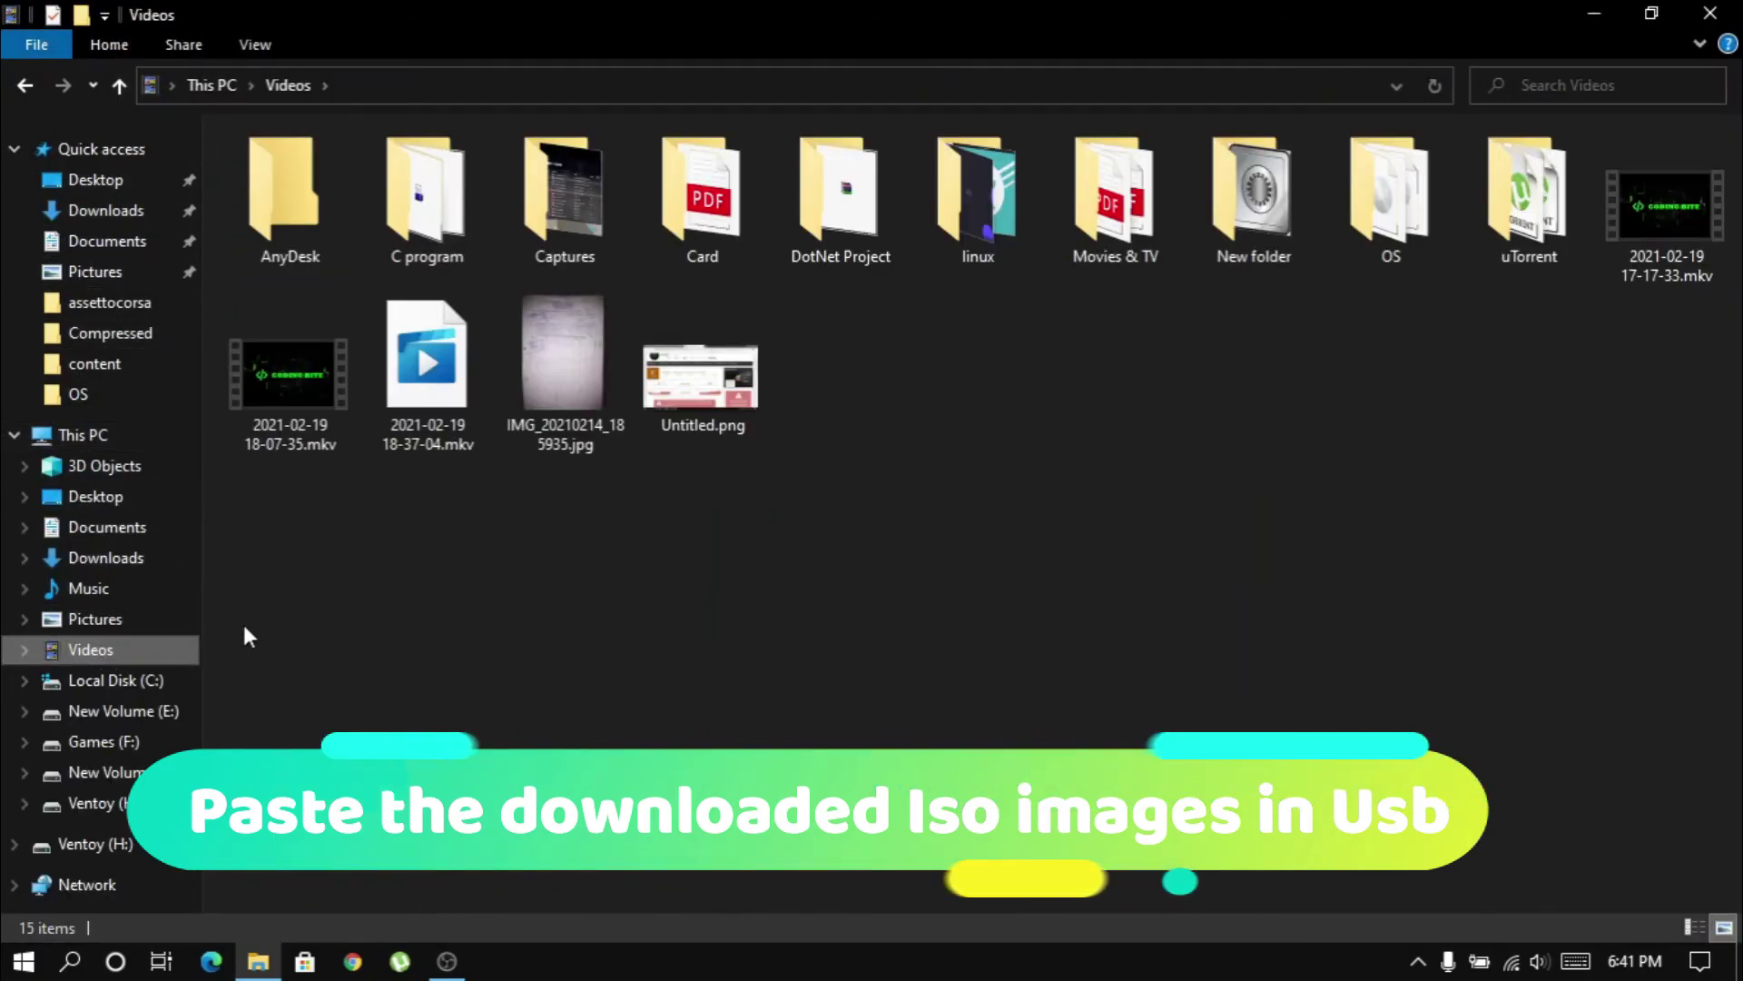
double_click(1371, 227)
drag(269, 324, 572, 182)
right_click(563, 218)
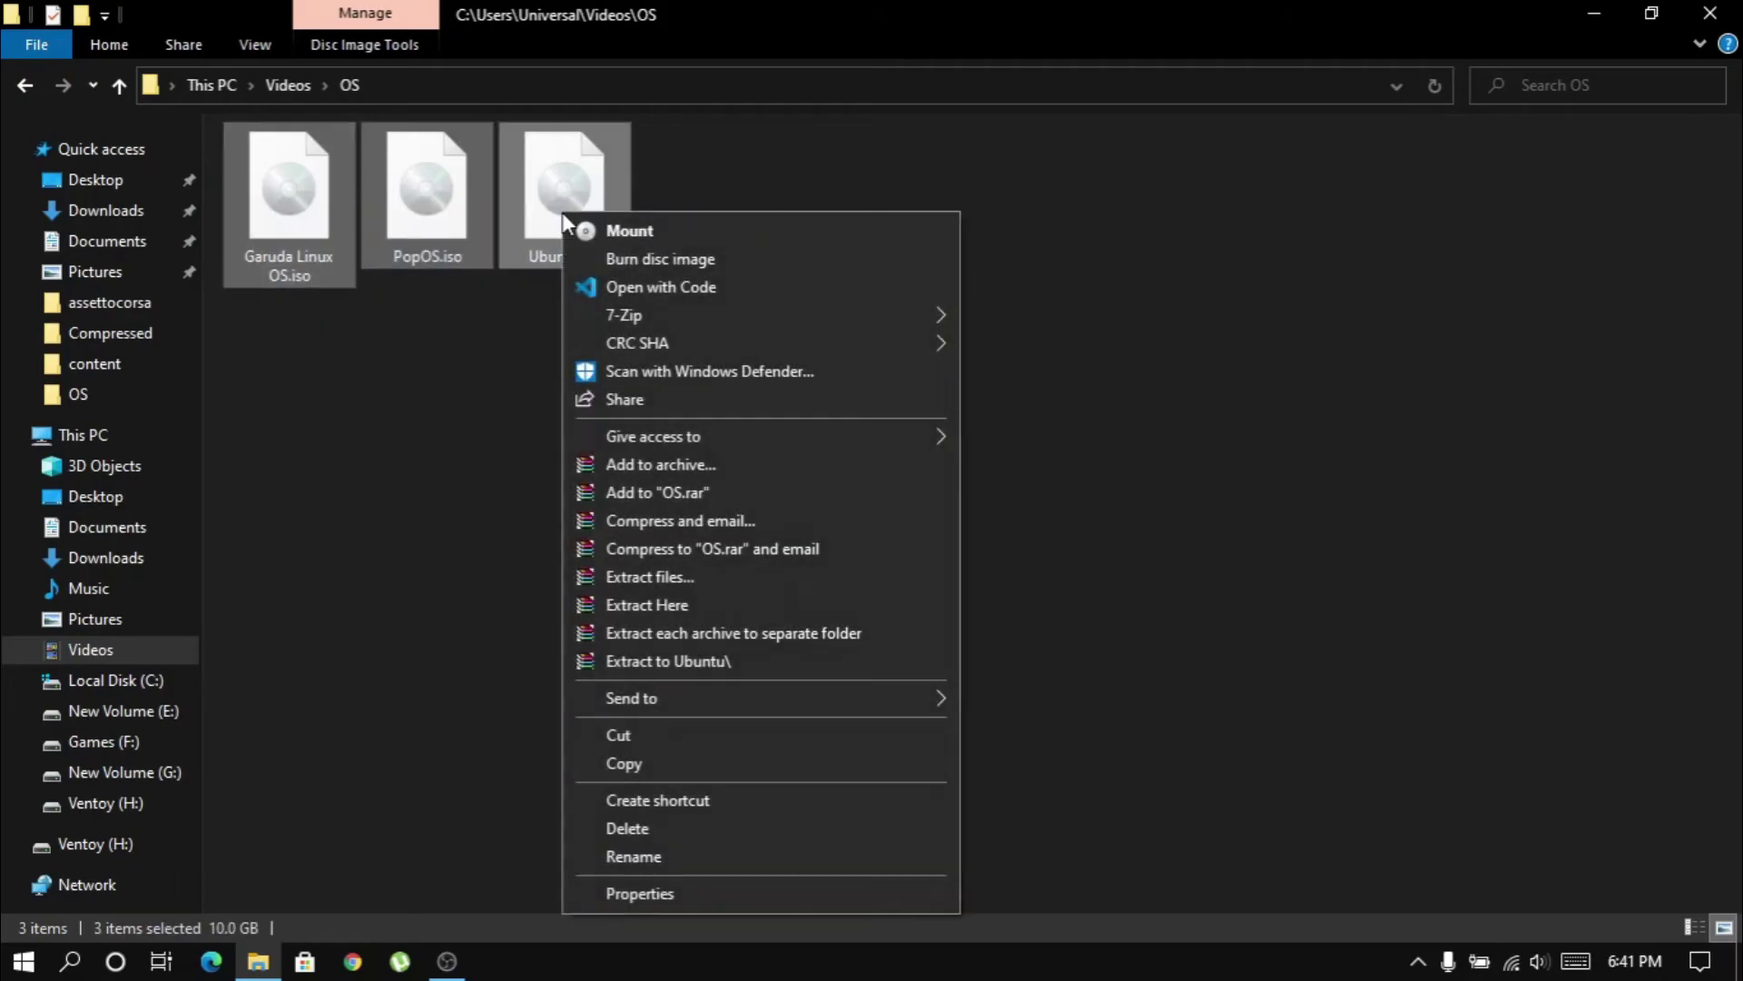
click(623, 765)
Paste the copied ISO files into the root of the Ventoy (H:) drive.
click(133, 429)
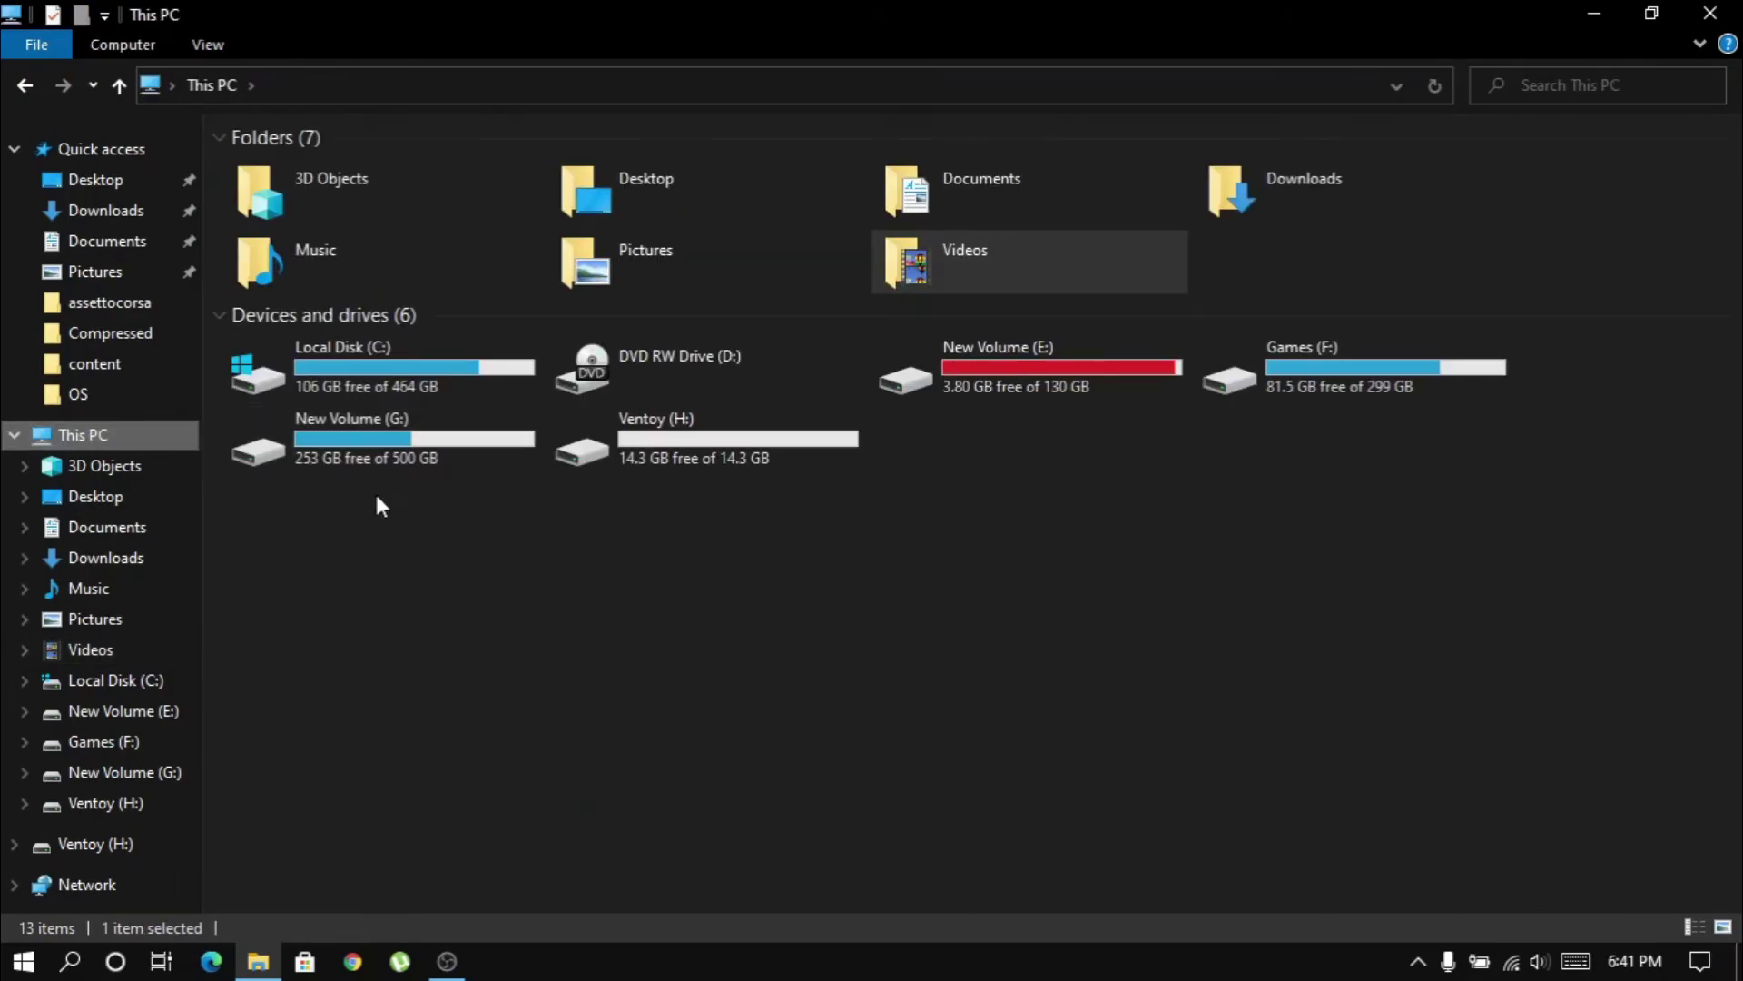
click(722, 450)
double_click(724, 454)
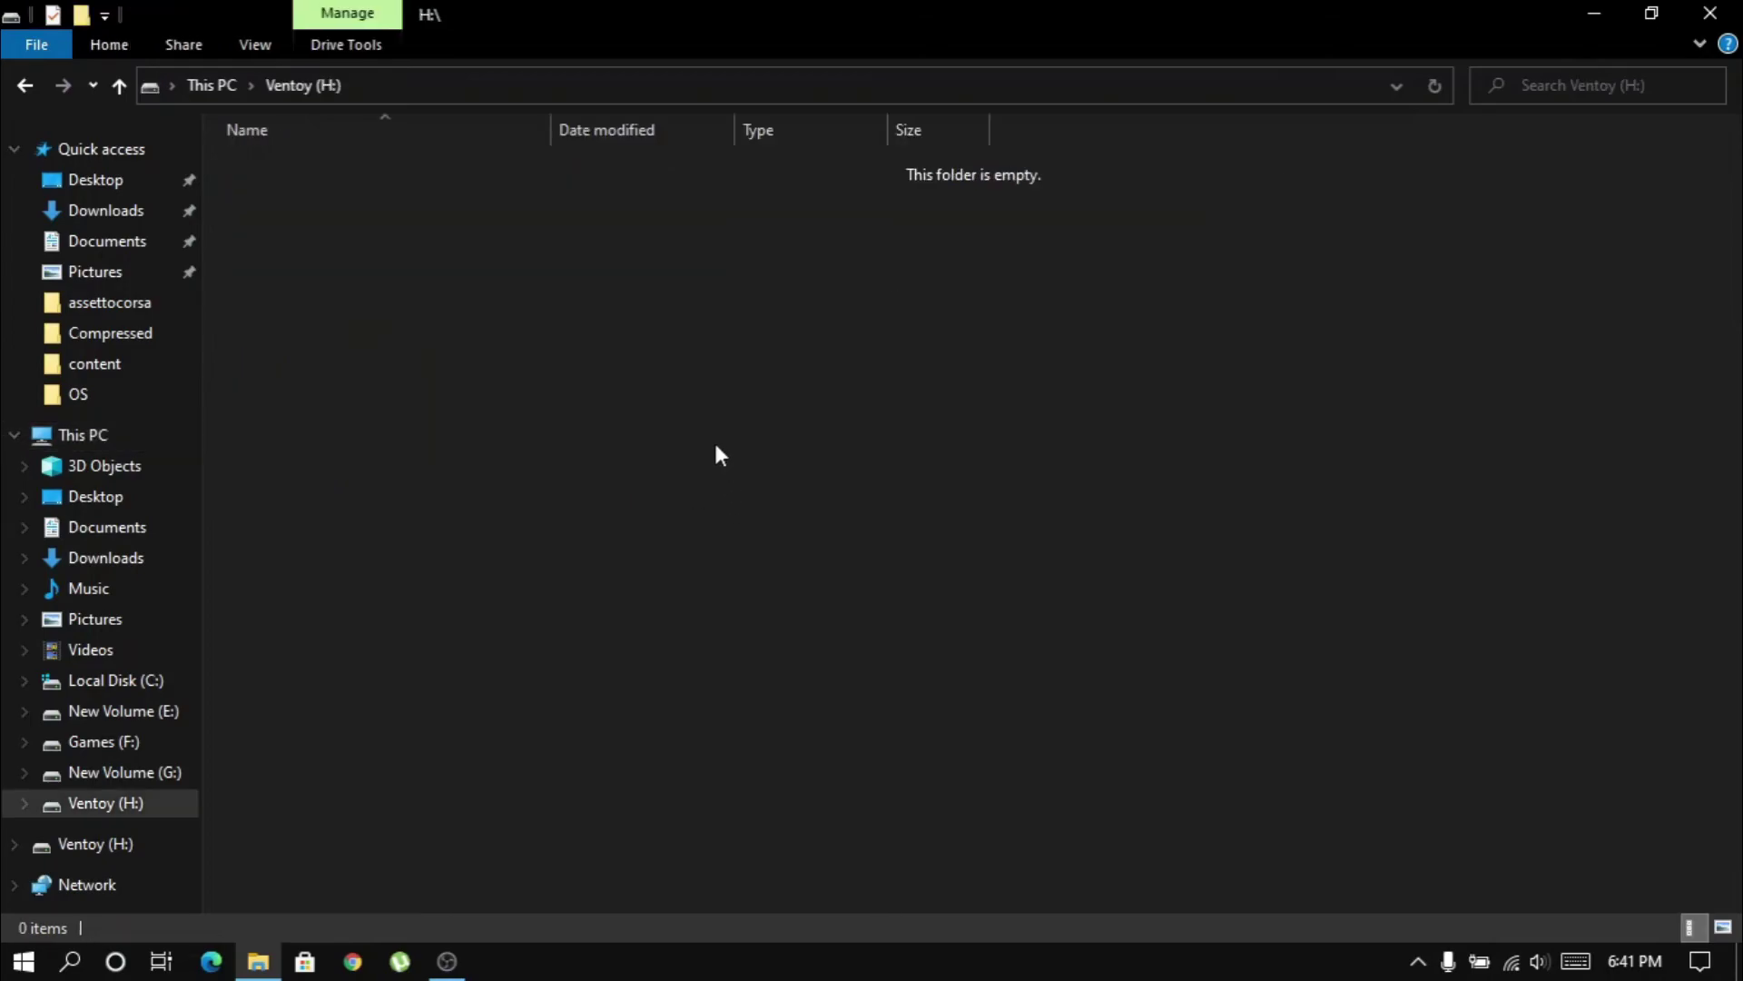
right_click(636, 307)
click(697, 482)
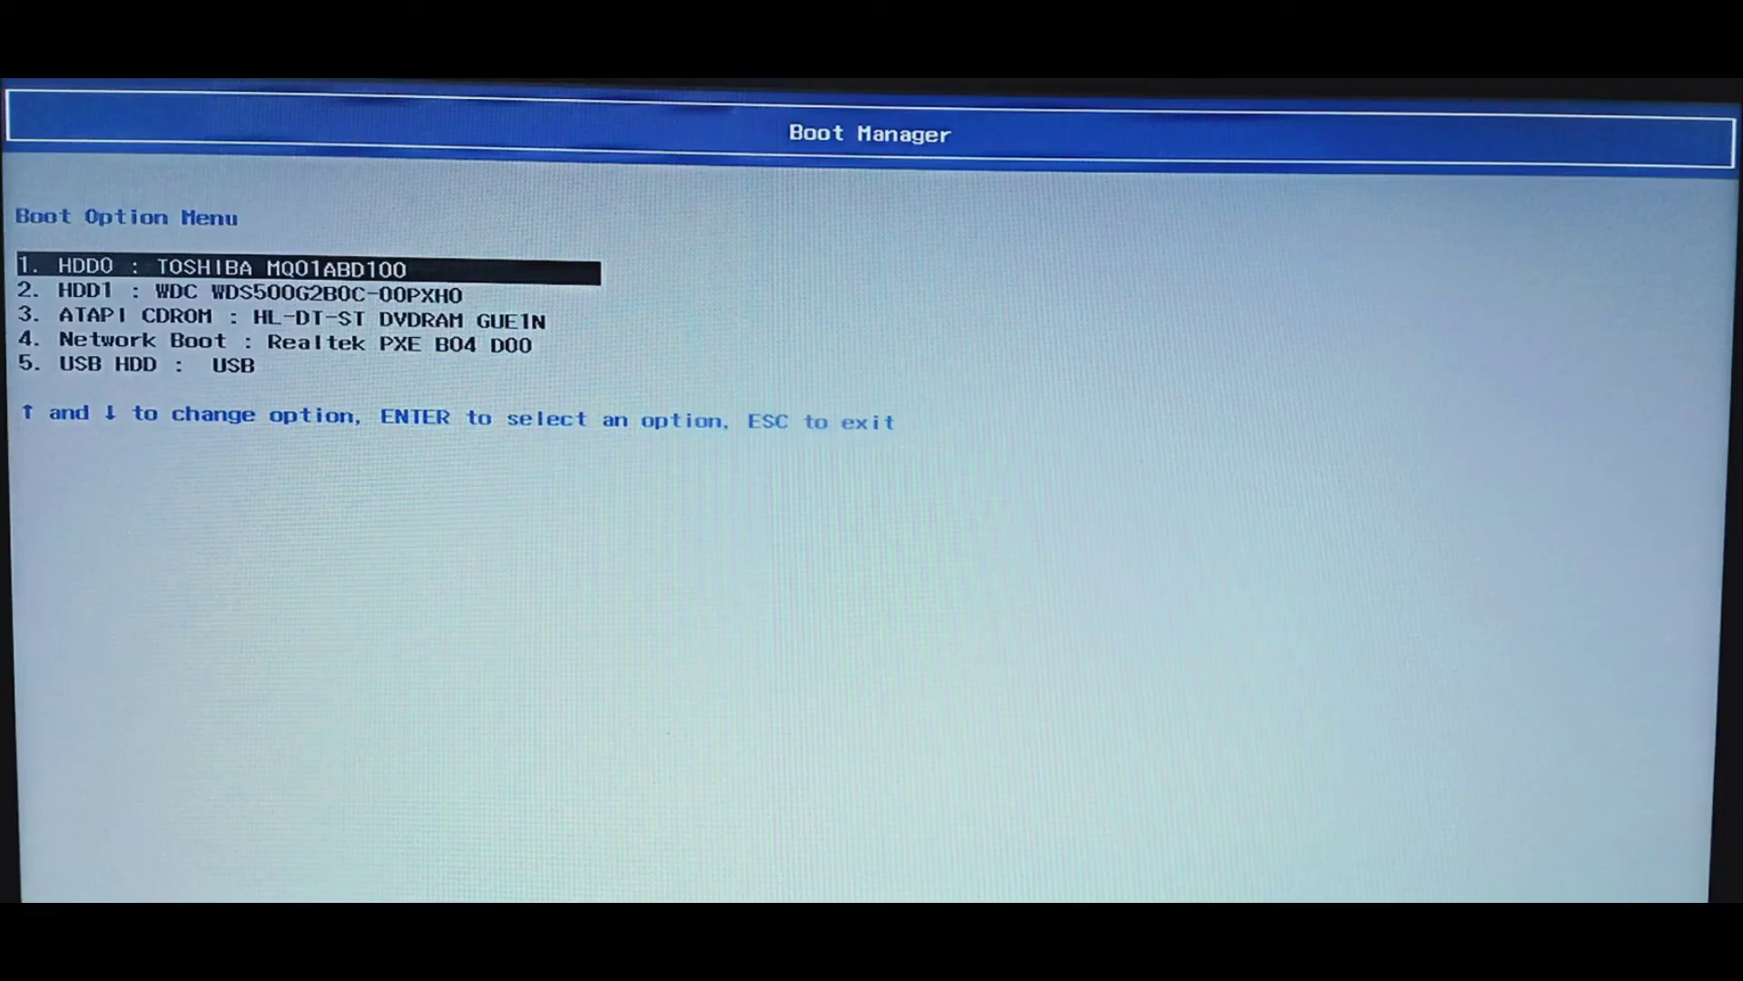
Boot the computer from the USB HDD entry in the Boot Manager's boot option list.
key(Down)
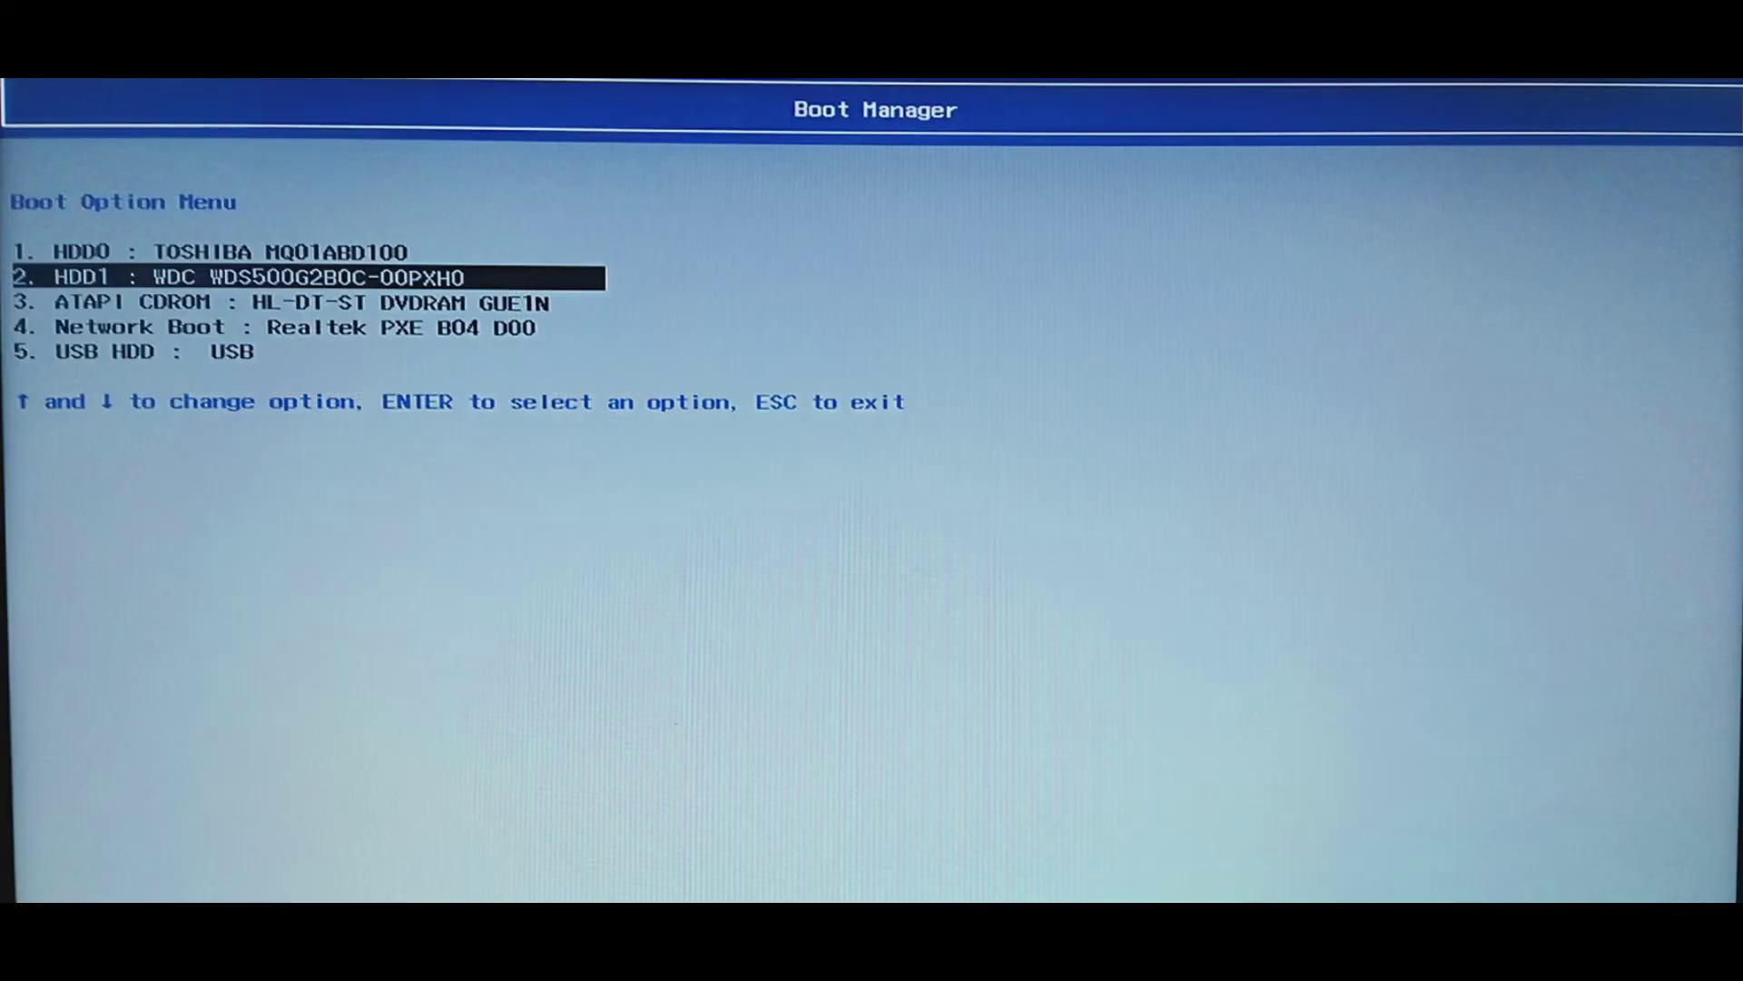
key(Down)
key(Down)
key(Down)
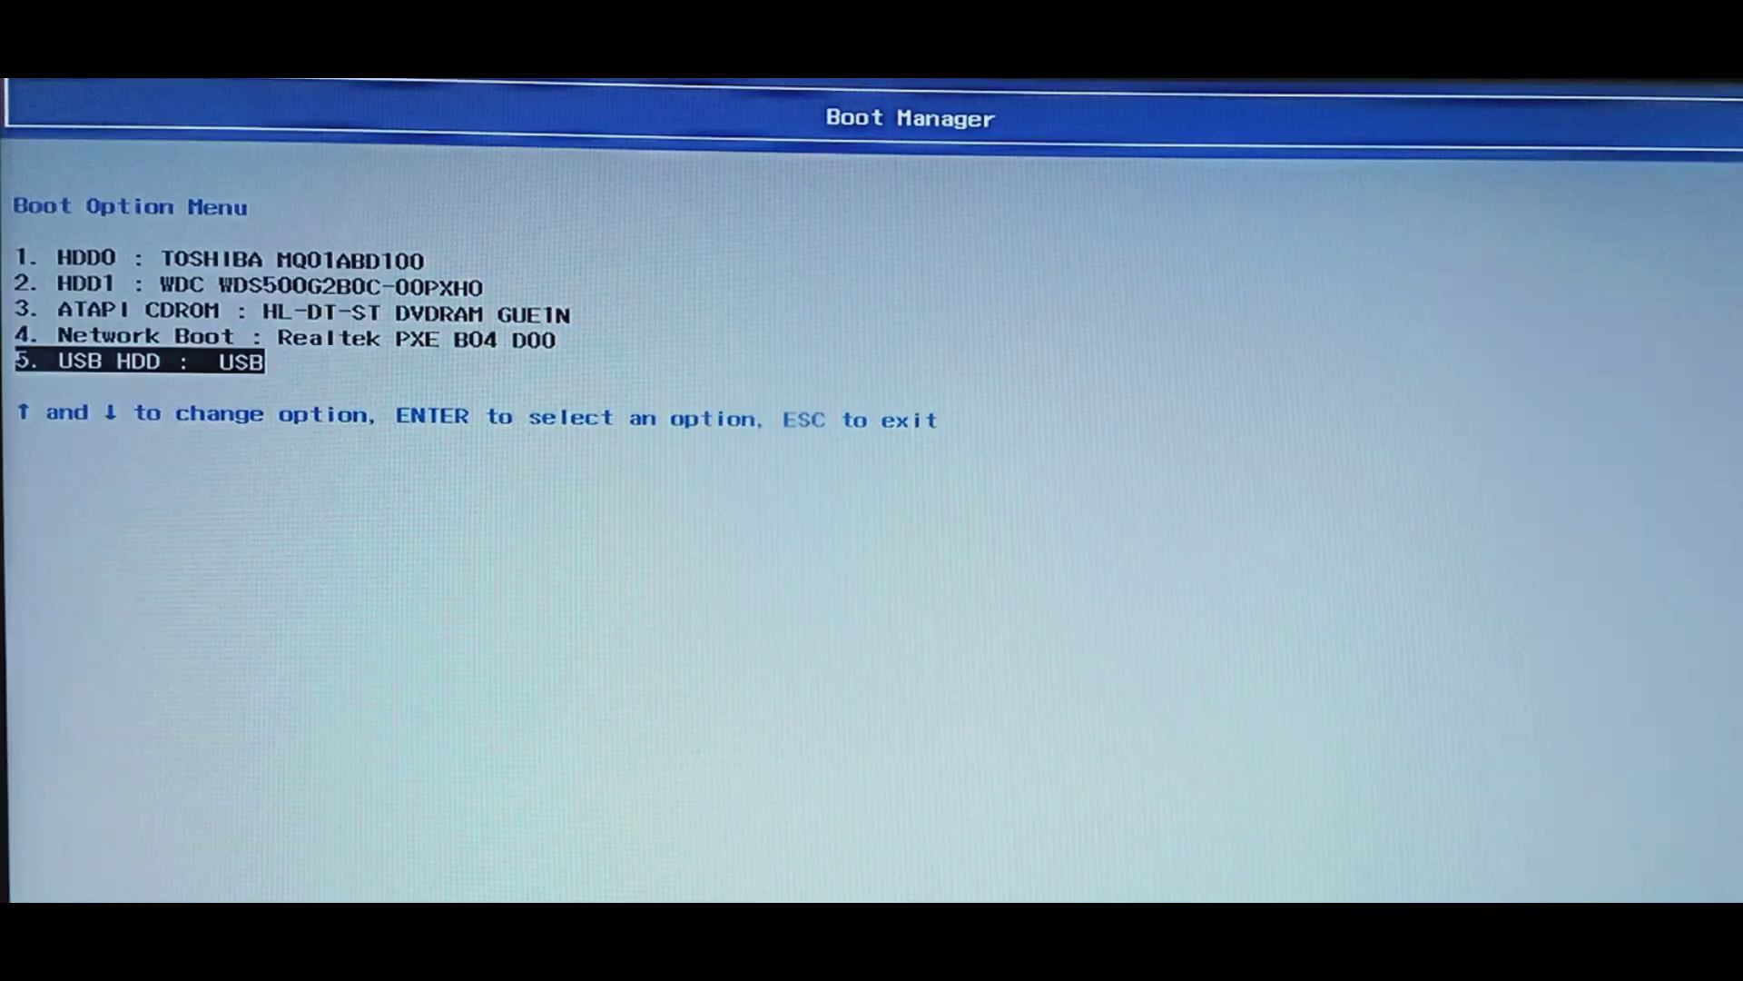
key(Return)
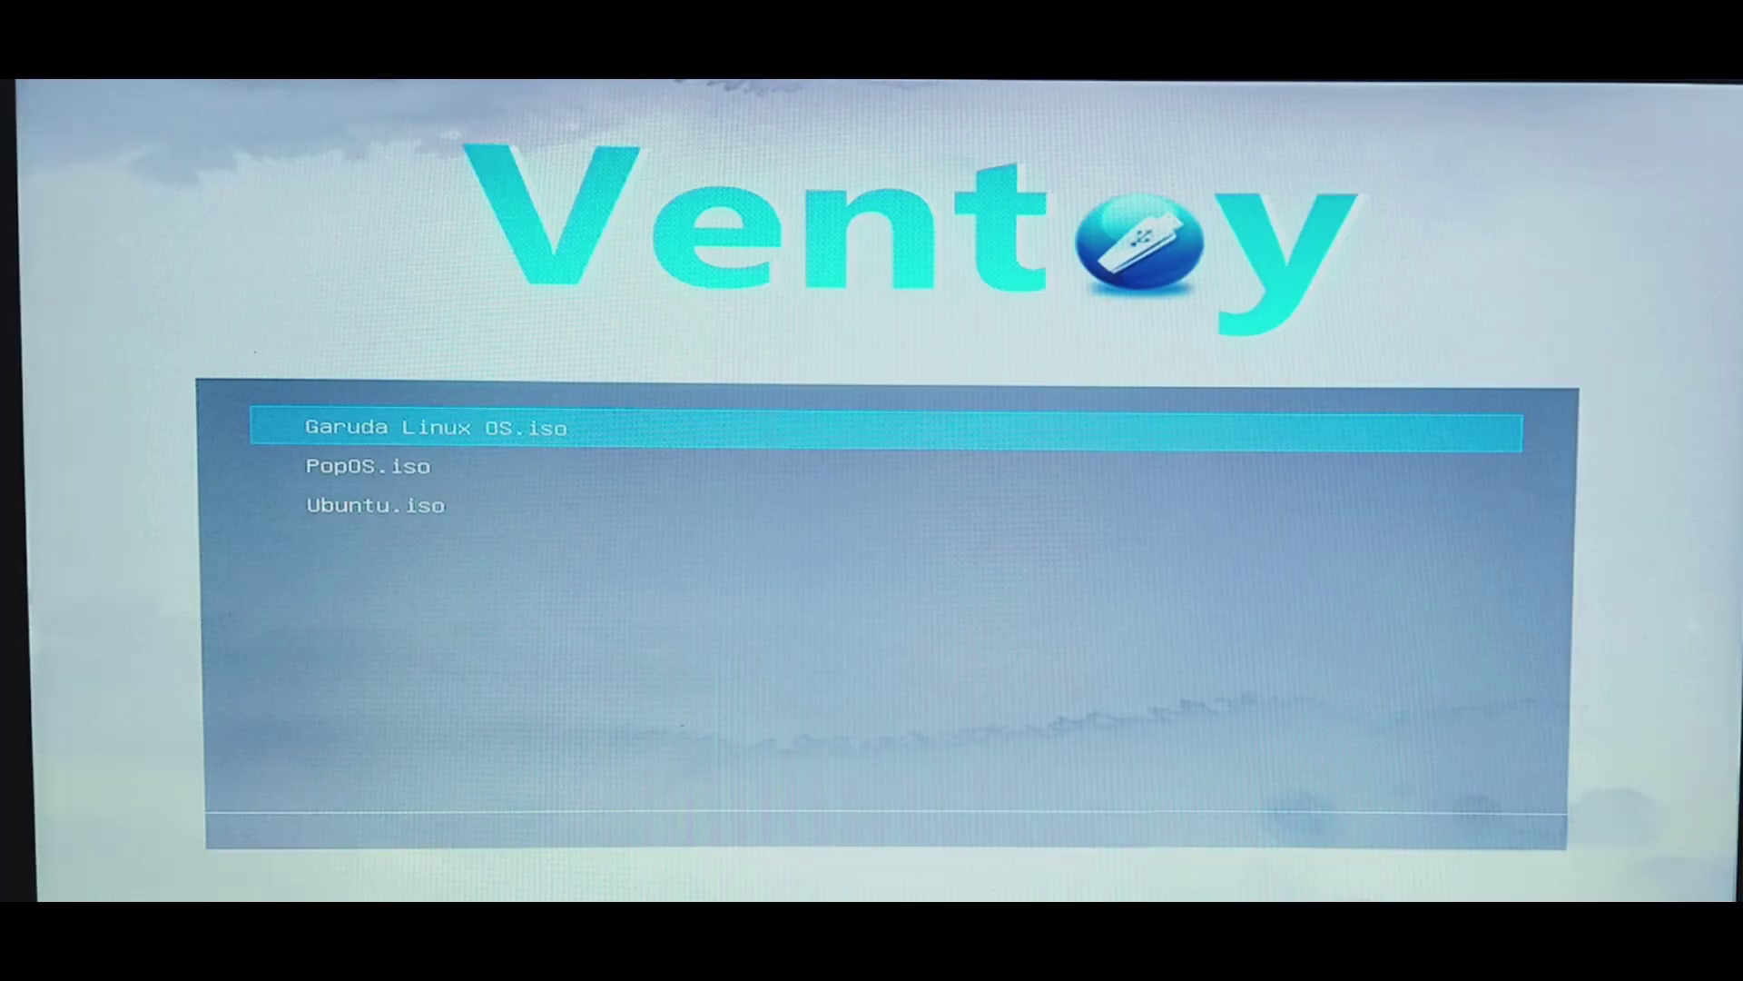
Highlight PopOS.iso in the Ventoy boot menu.
key(Down)
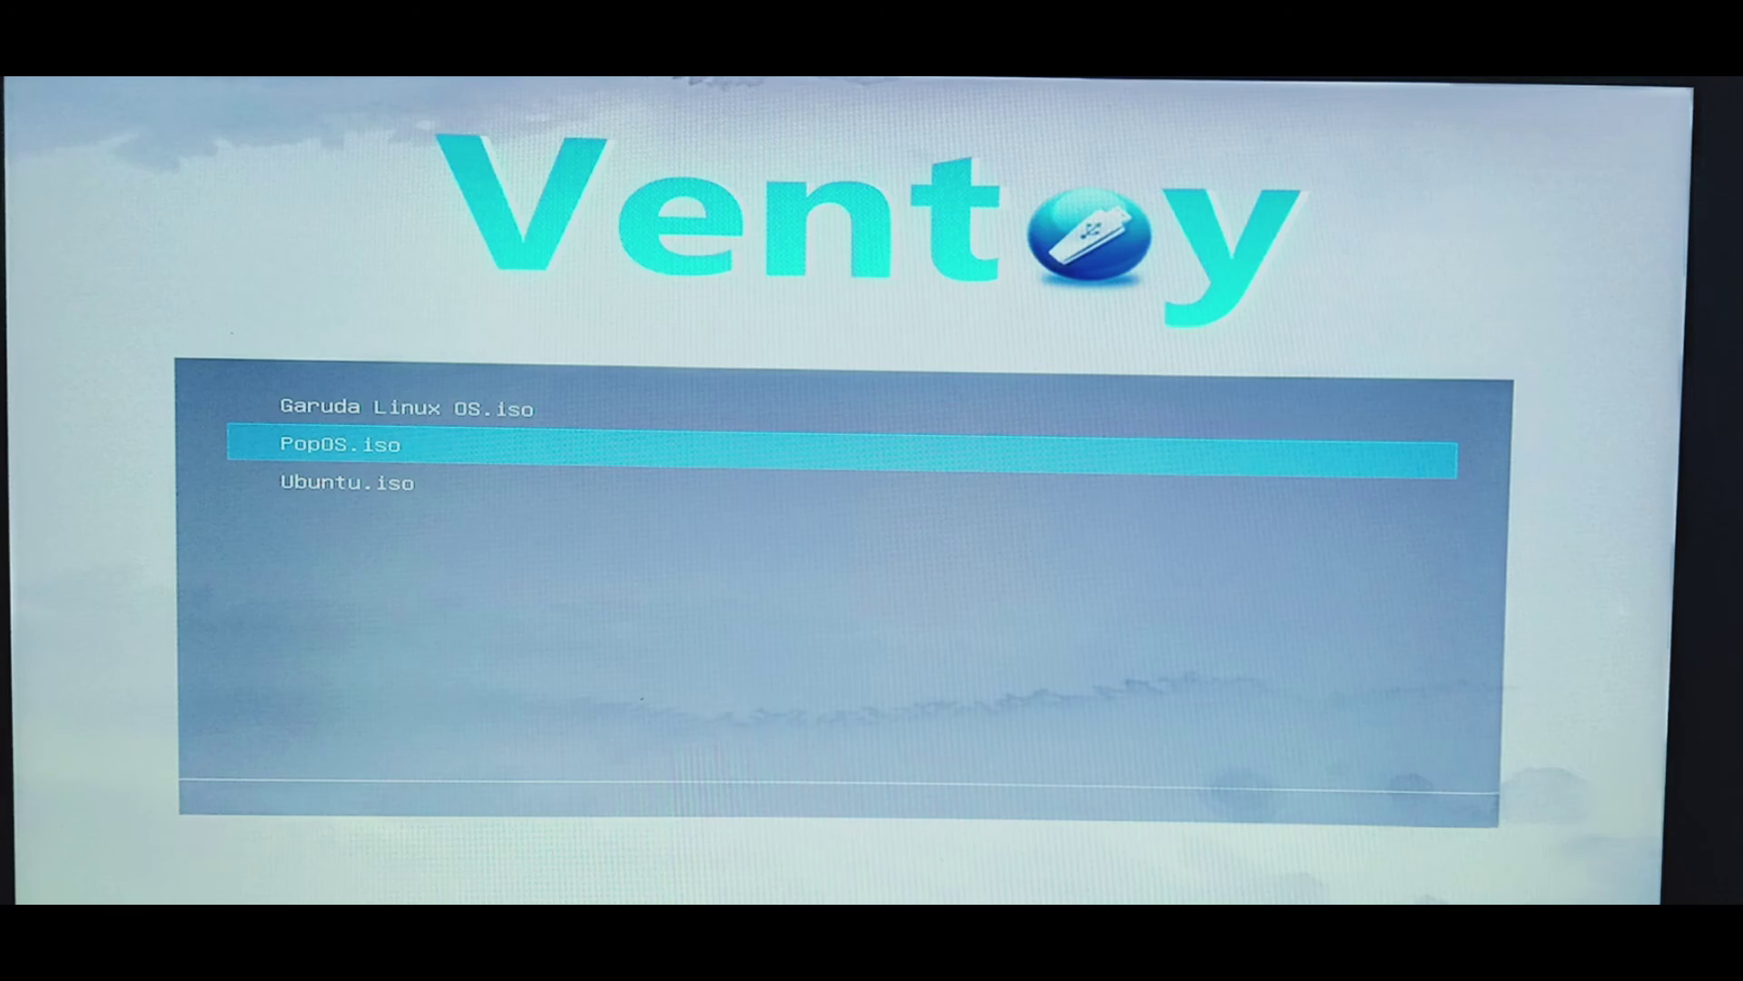